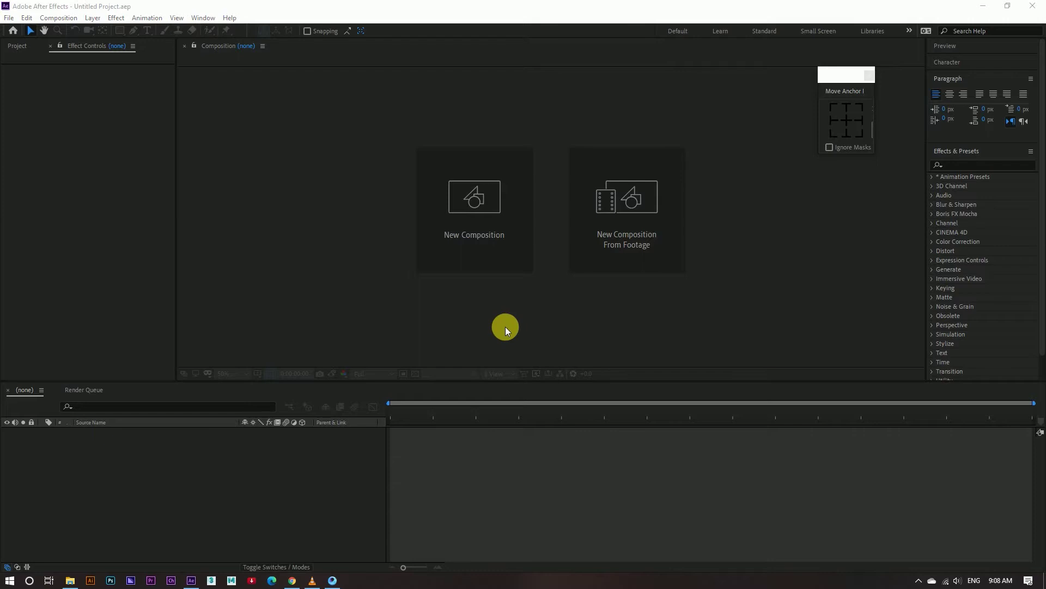
Create Comp 1 at 1920×1080, 25 fps, with a 0:01:00:00 duration
left_click(481, 215)
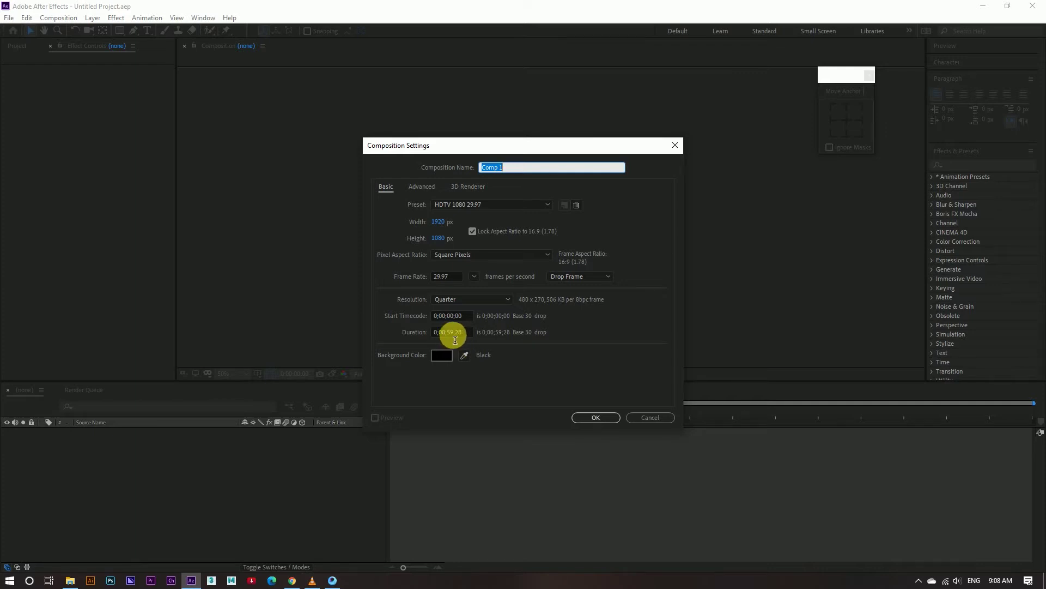
left_click(450, 334)
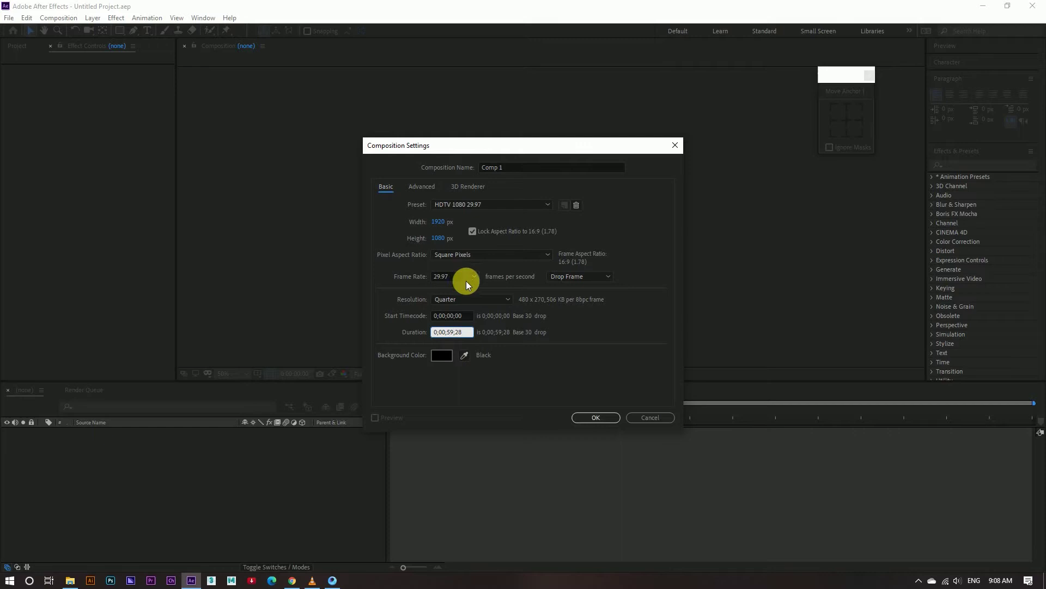
left_click(472, 277)
left_click(489, 346)
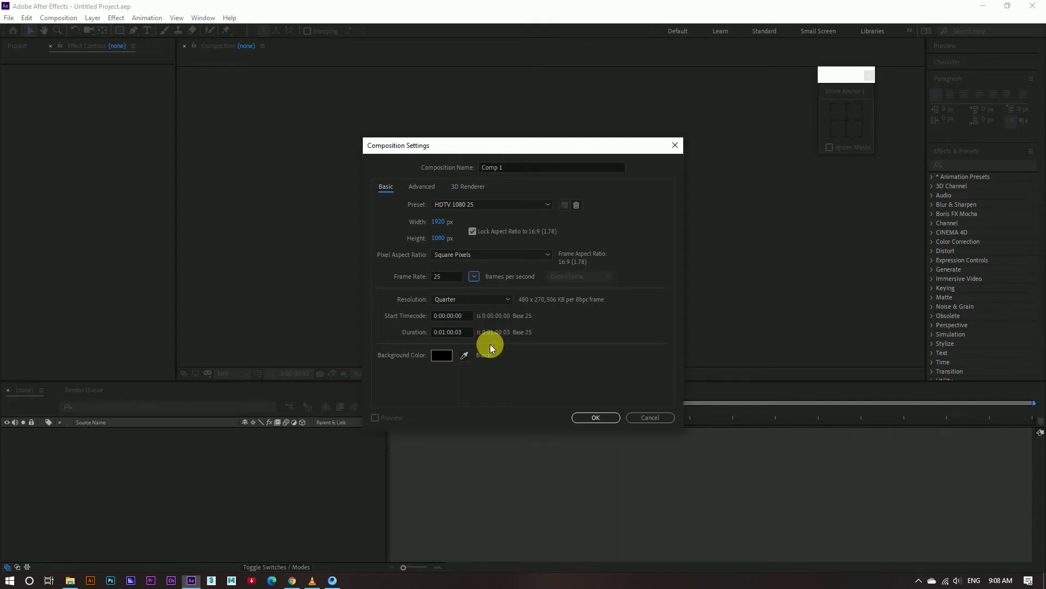
left_click(461, 336)
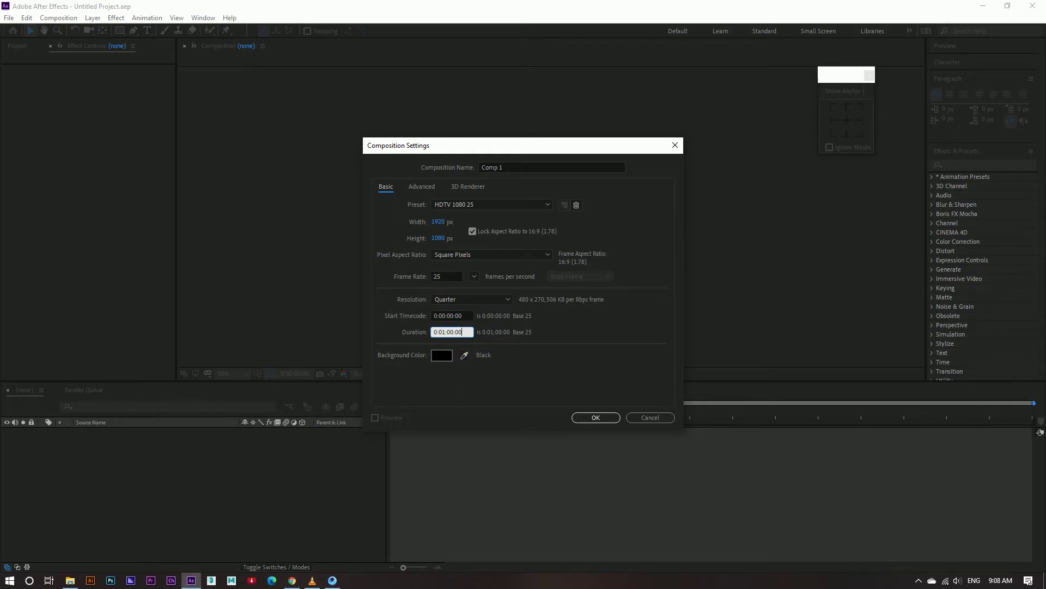
left_click(605, 417)
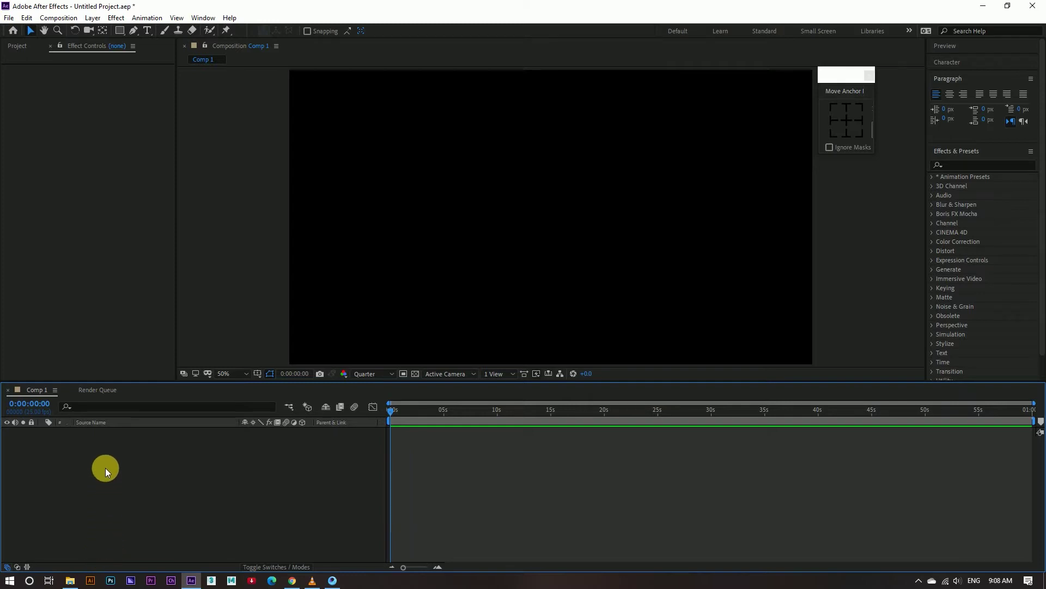
Drag the Cartoon - On & On mp3 from the TUTORIAL folder into Comp 1's timeline
left_click(69, 580)
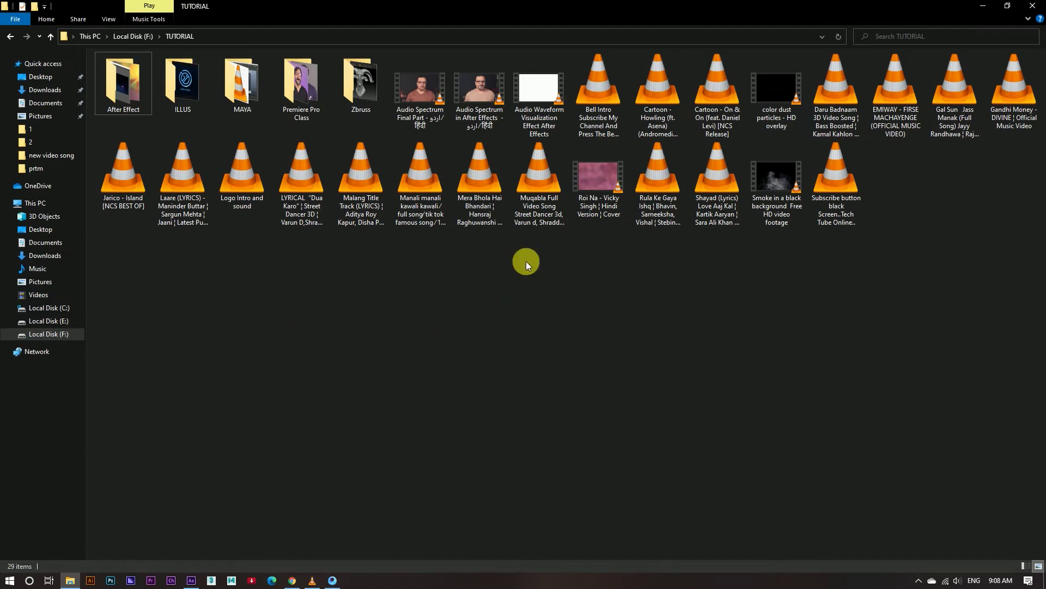
left_click_drag(699, 134, 192, 579)
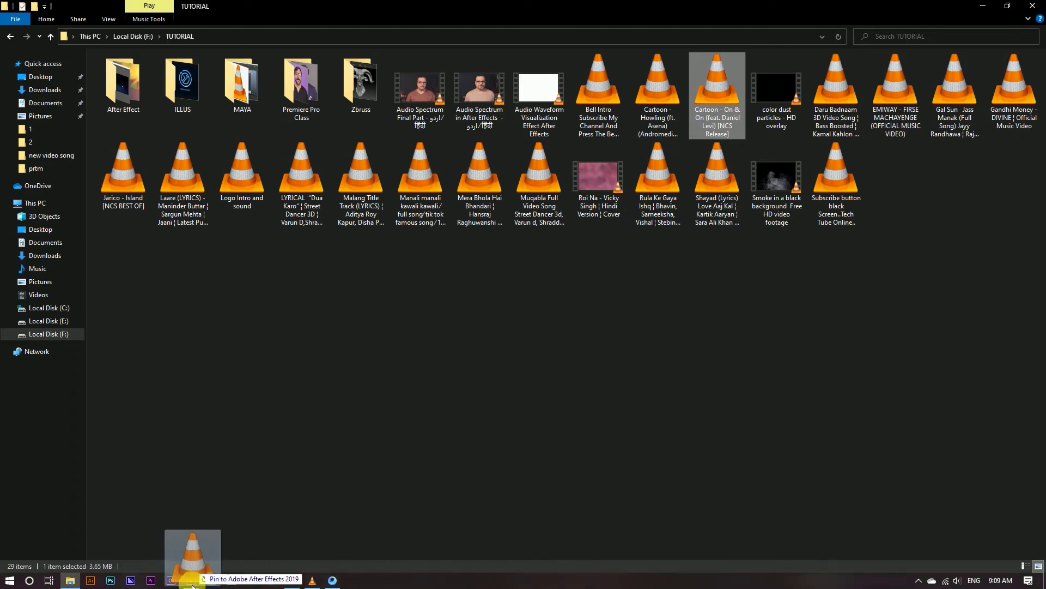
left_click_drag(192, 579, 168, 491)
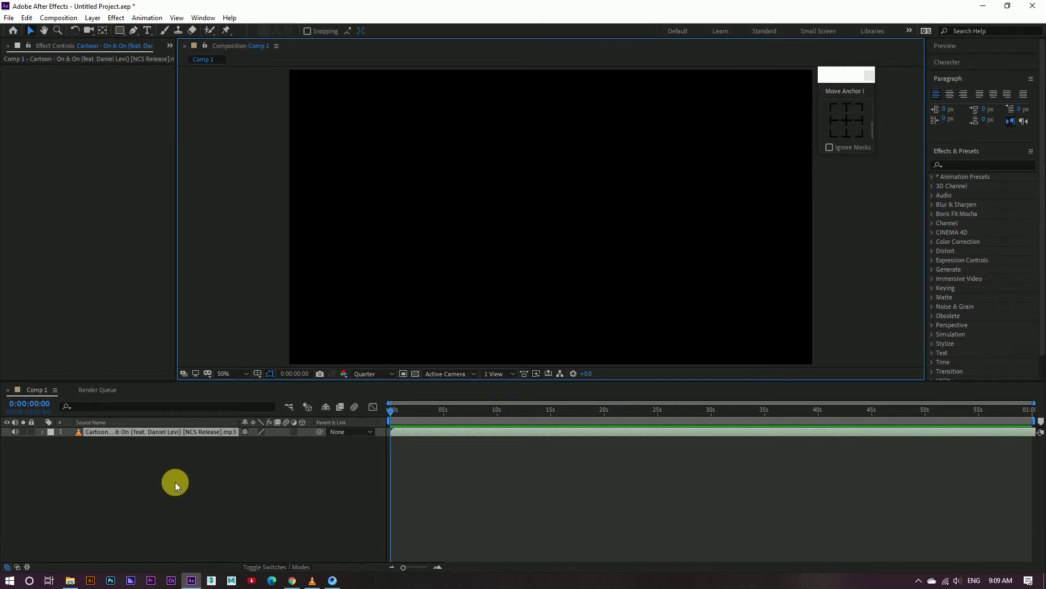
Drop wallpaperflare.com_wallpaper.jpg from Downloads into Comp 1 above the song layer
left_click(175, 482)
right_click(165, 462)
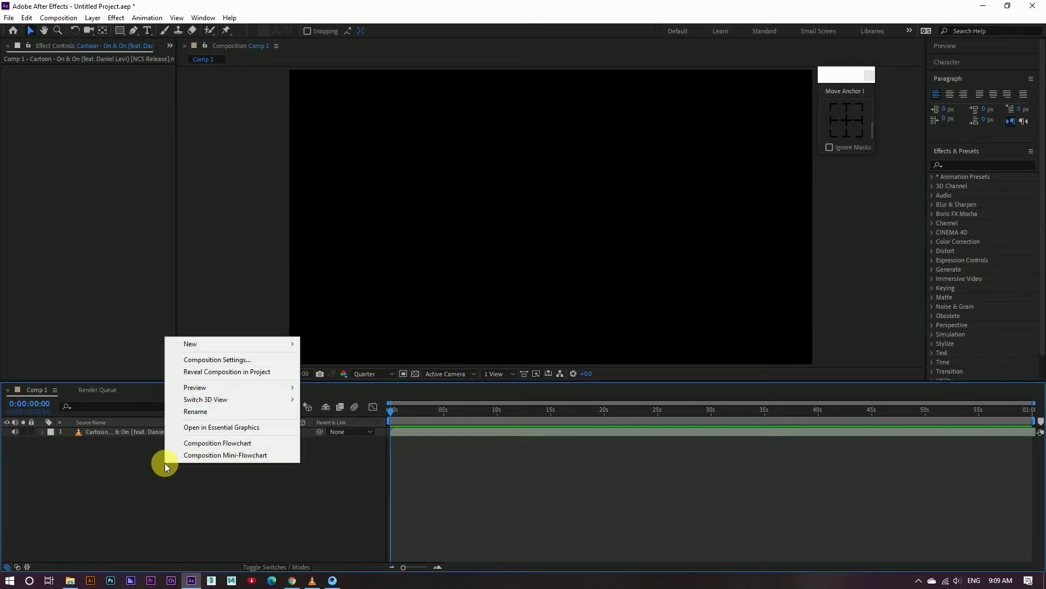
mouse_move(201, 352)
left_click(150, 515)
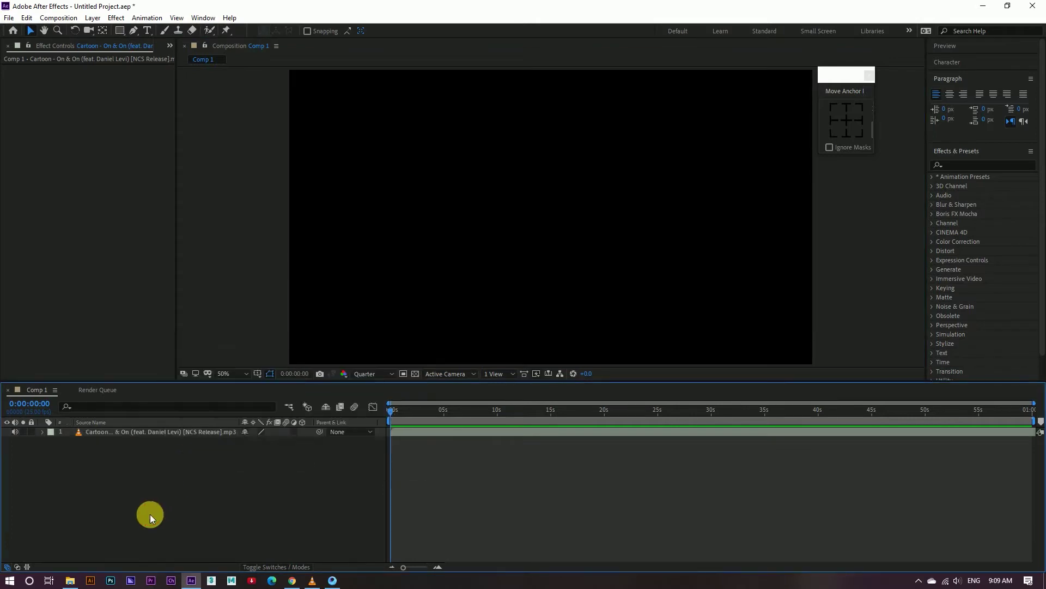
left_click(73, 584)
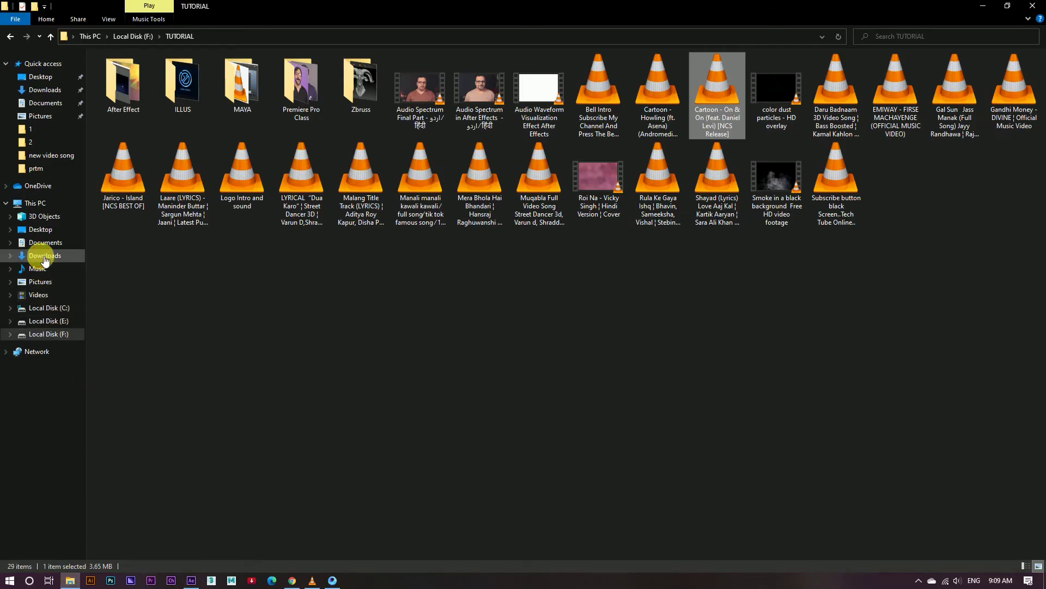
left_click(45, 256)
left_click_drag(123, 103, 178, 514)
left_click(194, 485)
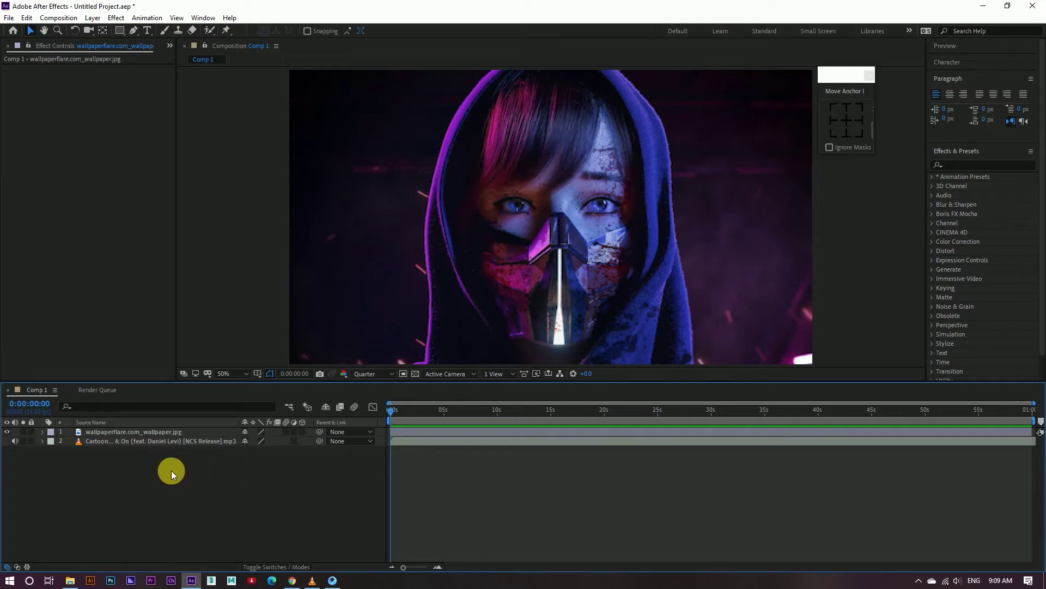
Add a new 1920×1080 black solid layer, Black Solid 1, to Comp 1
right_click(156, 472)
mouse_move(183, 356)
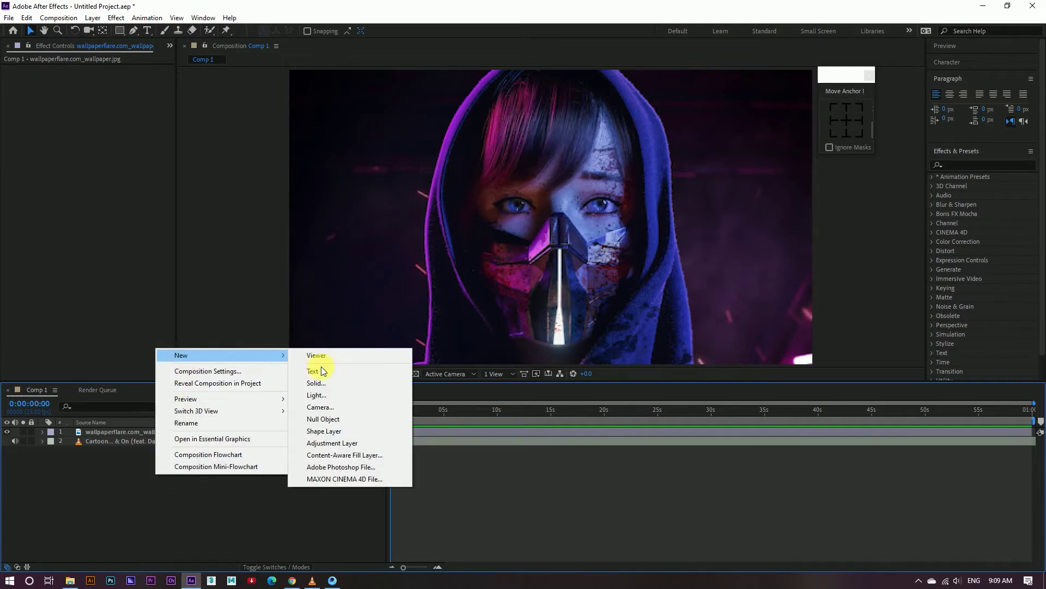
left_click(329, 385)
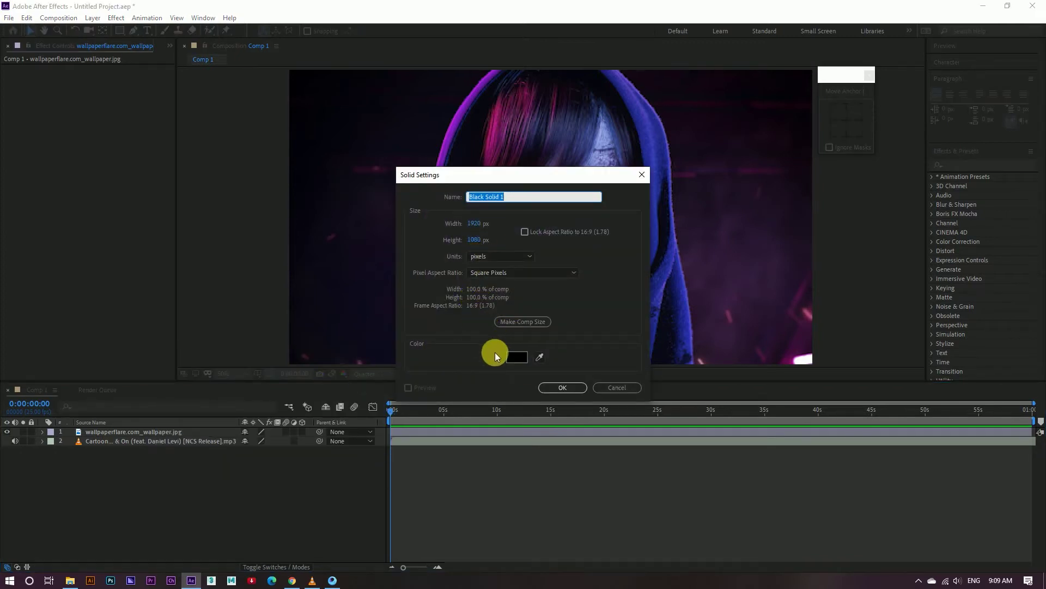
left_click(543, 387)
Apply the Audio Spectrum effect, found by searching 'audi', to Black Solid 1
left_click(211, 509)
left_click(166, 431)
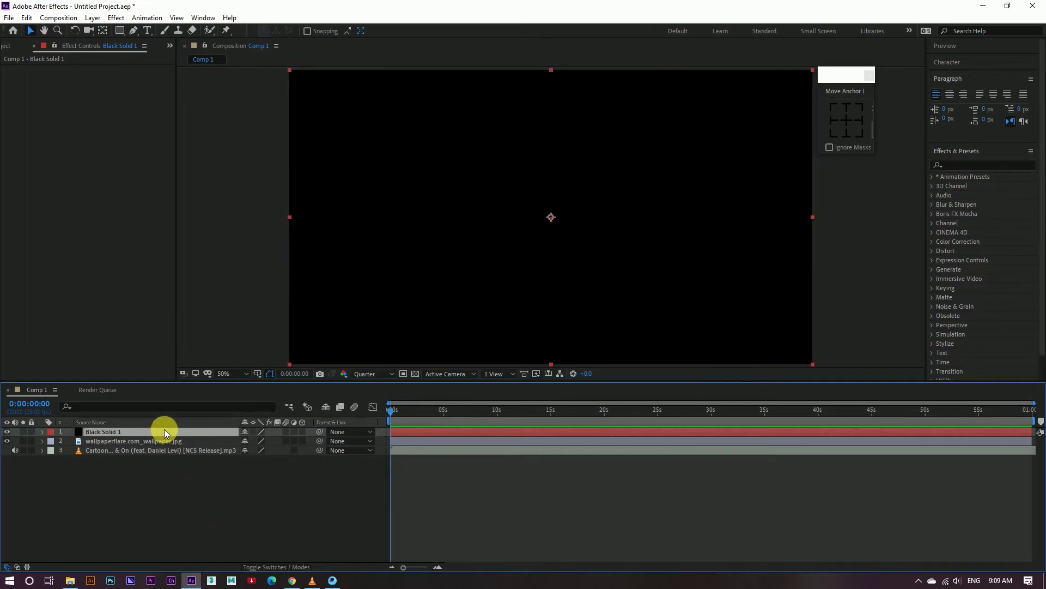
left_click(951, 166)
type("au")
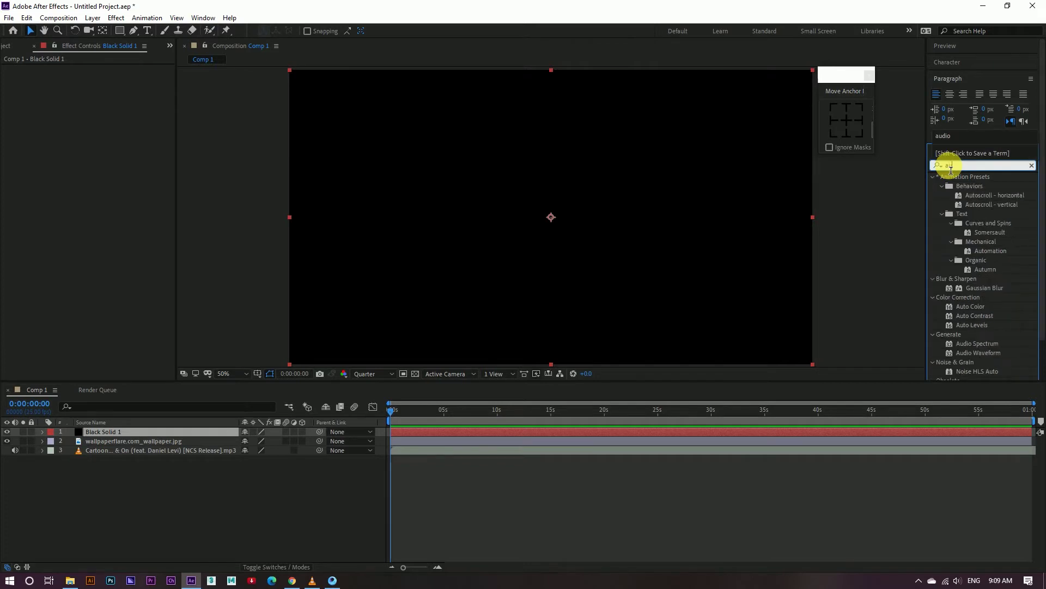
type("di")
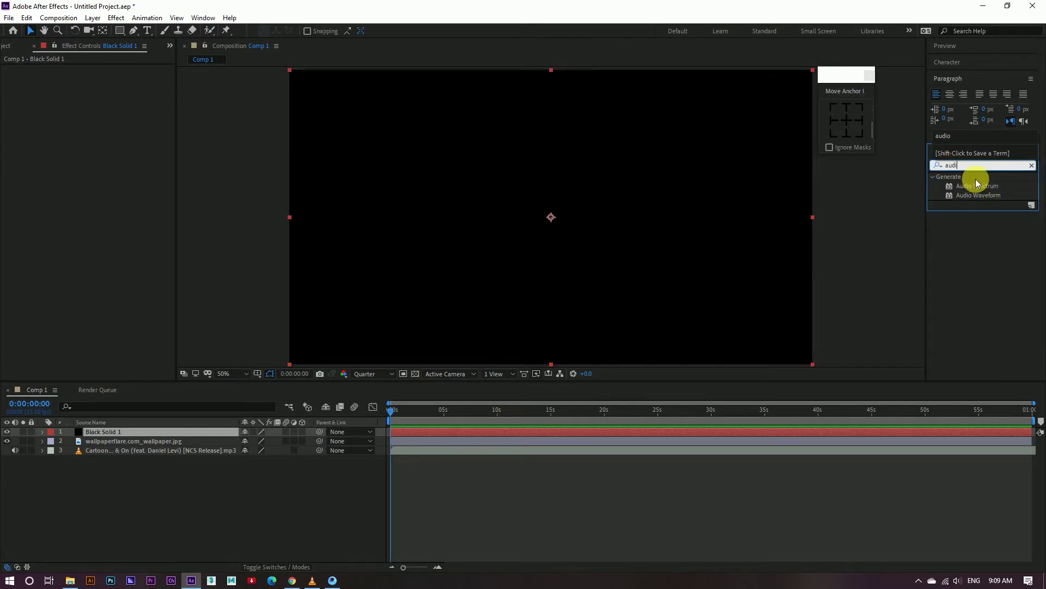
left_click(979, 186)
left_click_drag(980, 189, 661, 246)
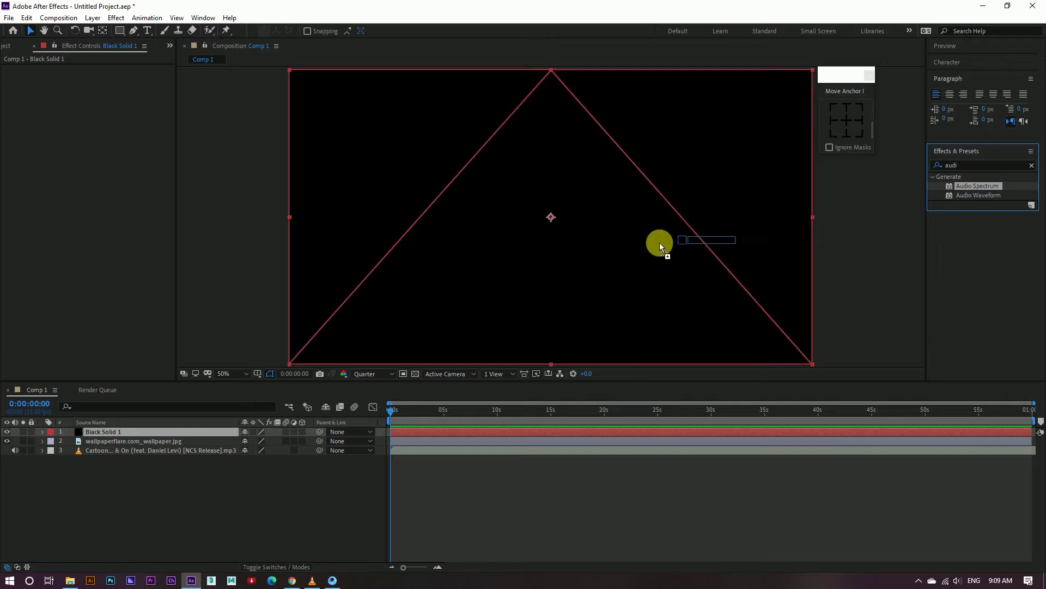
left_click_drag(549, 262, 548, 262)
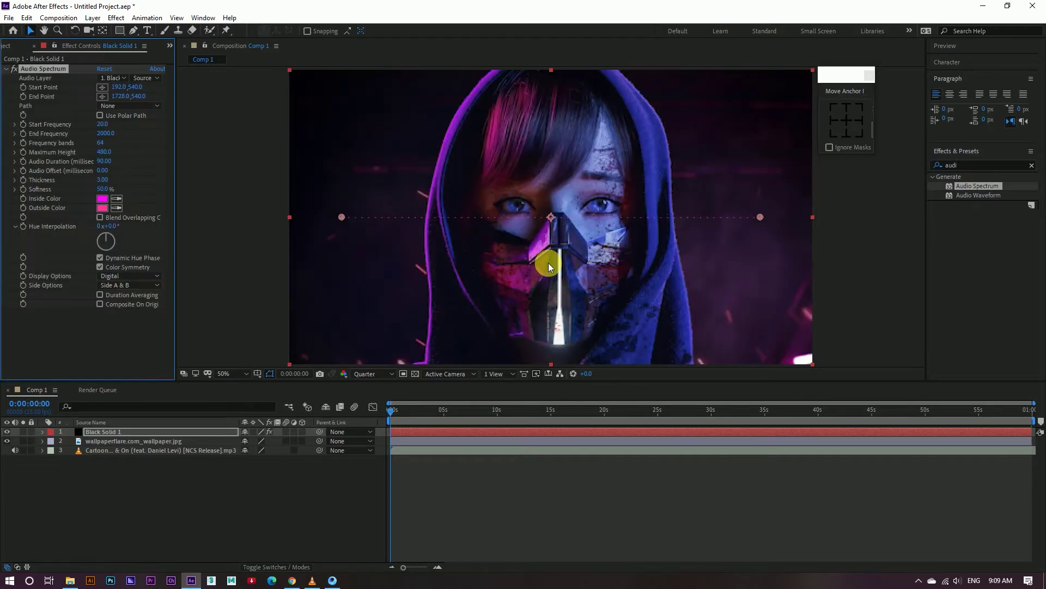
Set Audio Spectrum's Audio Layer to the Cartoon - On & On mp3 and scrub ahead to check it
scroll(543, 229, "down", 3)
scroll(542, 230, "down", 1)
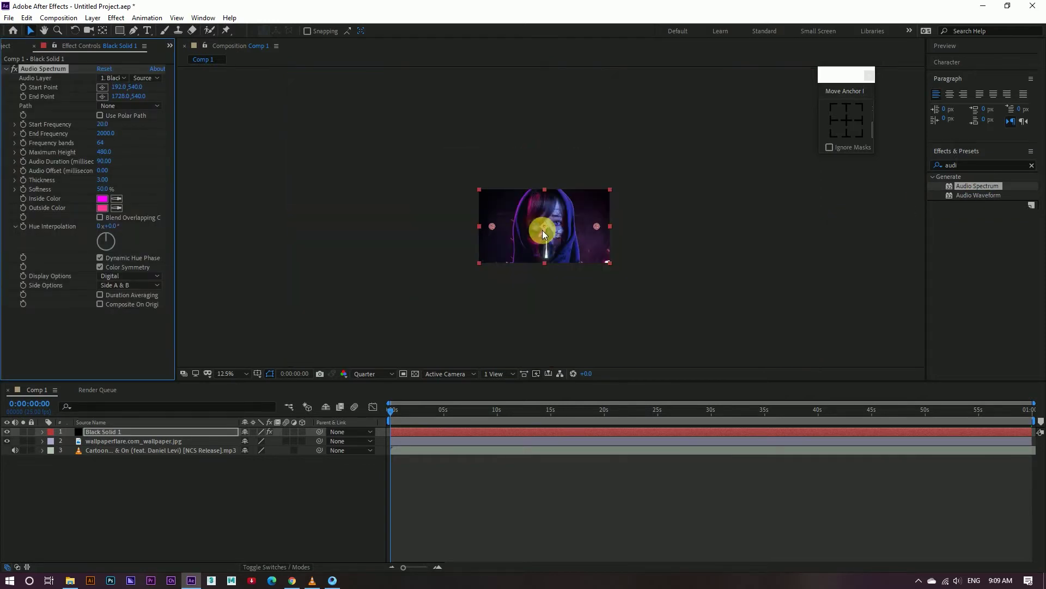
scroll(542, 230, "up", 4)
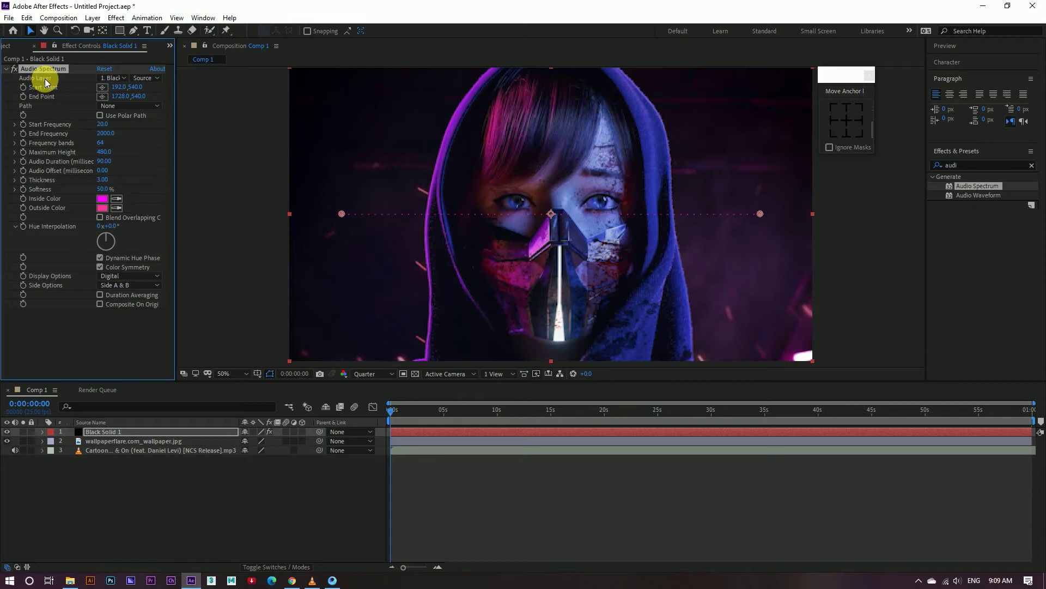
left_click(125, 77)
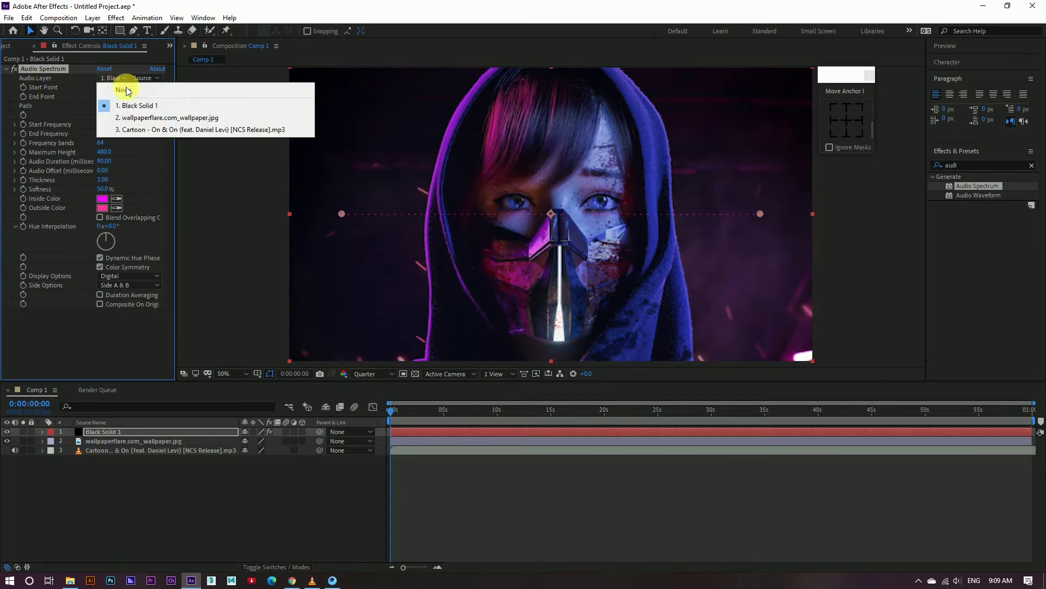
left_click(140, 131)
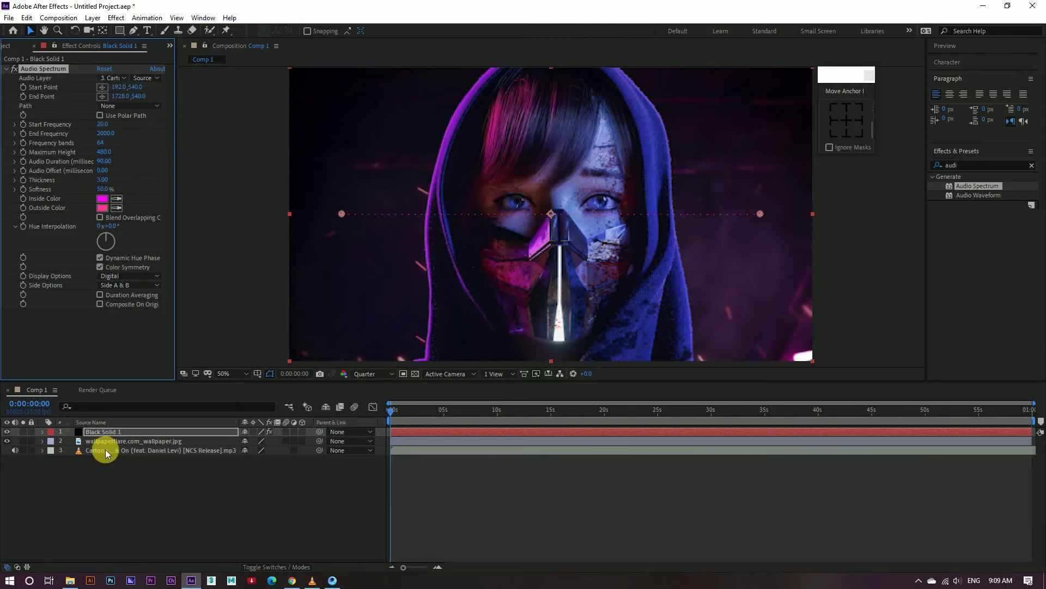
mouse_move(391, 411)
left_mouse_down()
mouse_move(401, 412)
mouse_move(390, 411)
left_mouse_up()
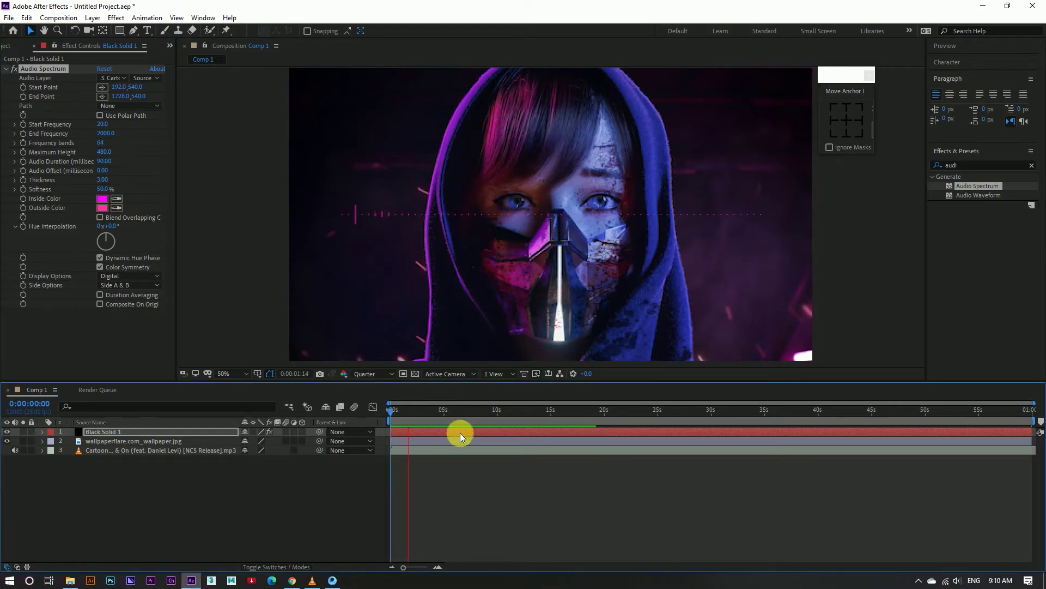
left_click(958, 581)
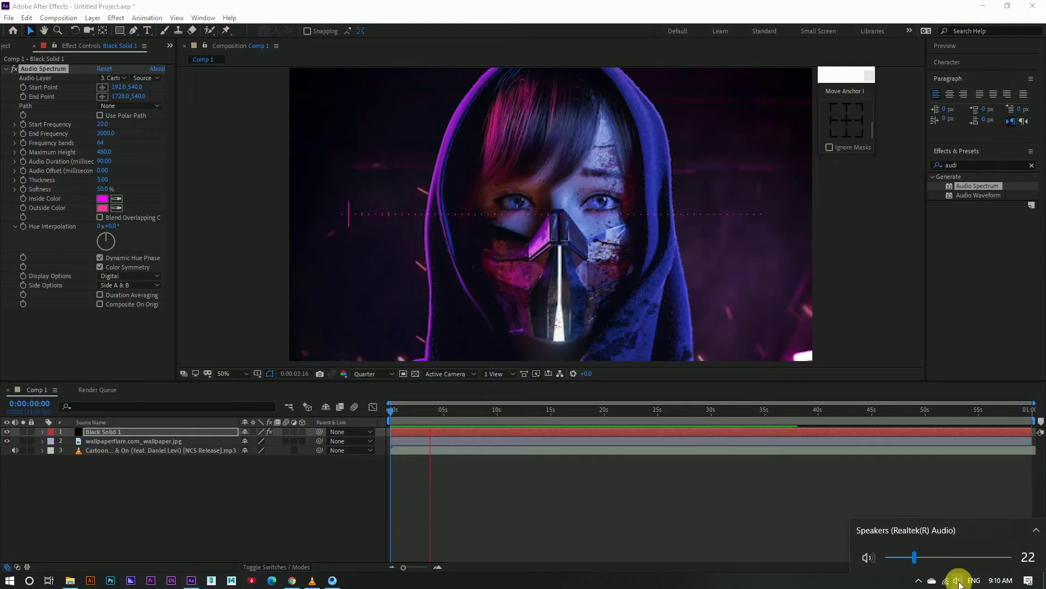
left_click(701, 526)
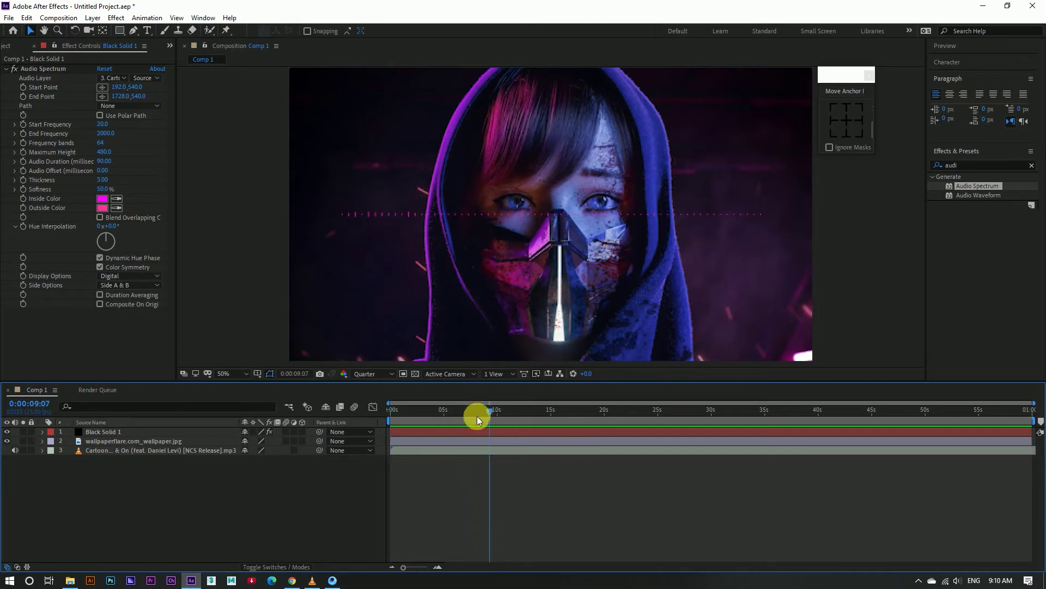
left_click_drag(484, 413, 391, 419)
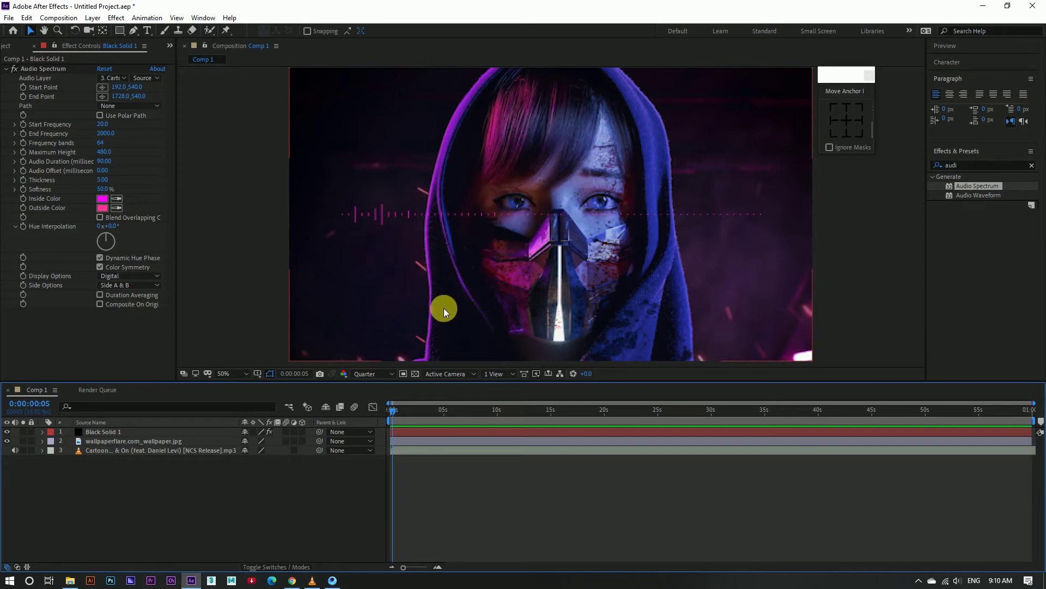
left_click(253, 228)
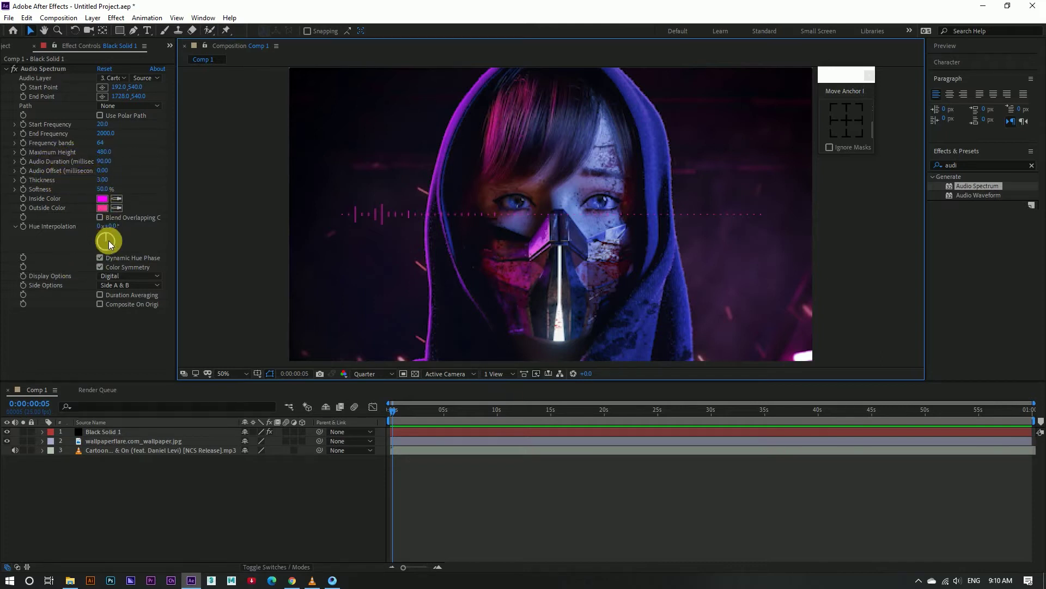
Set Audio Spectrum's Hue Interpolation to 0x+88°
left_click(24, 227)
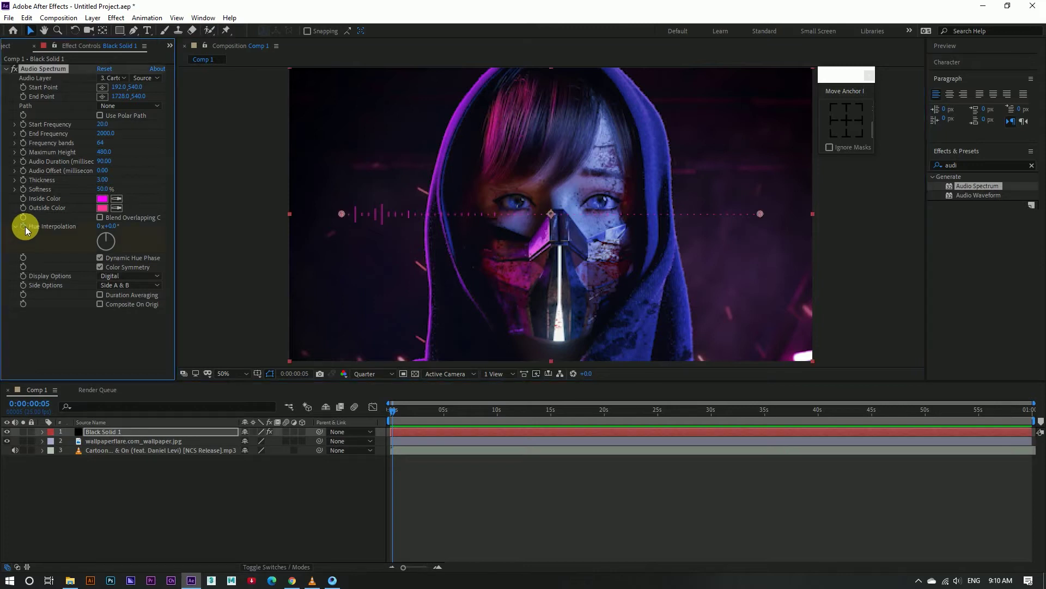
left_click_drag(108, 225, 171, 235)
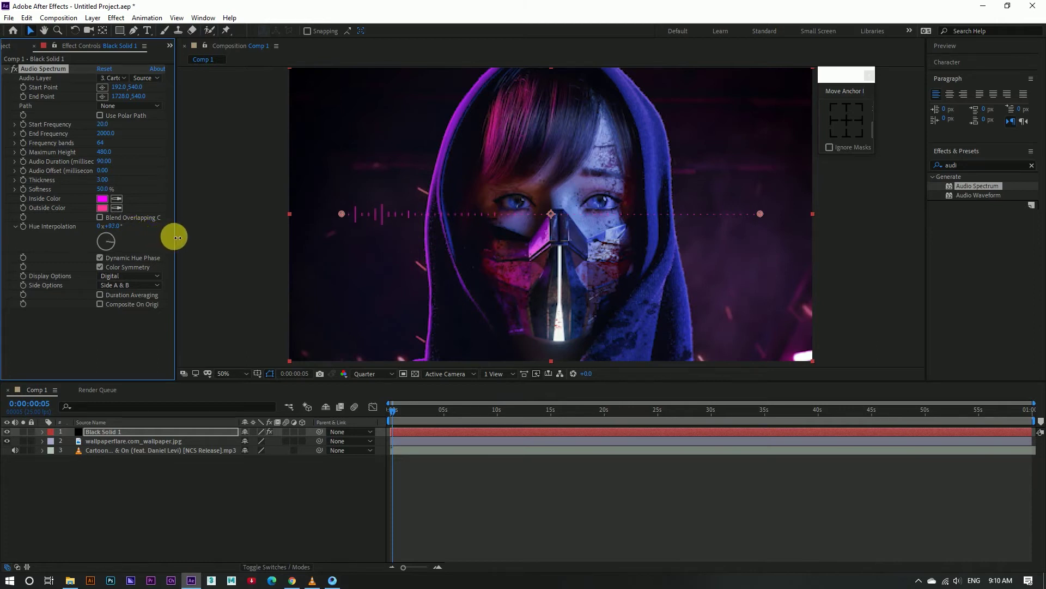
left_click_drag(171, 236, 174, 239)
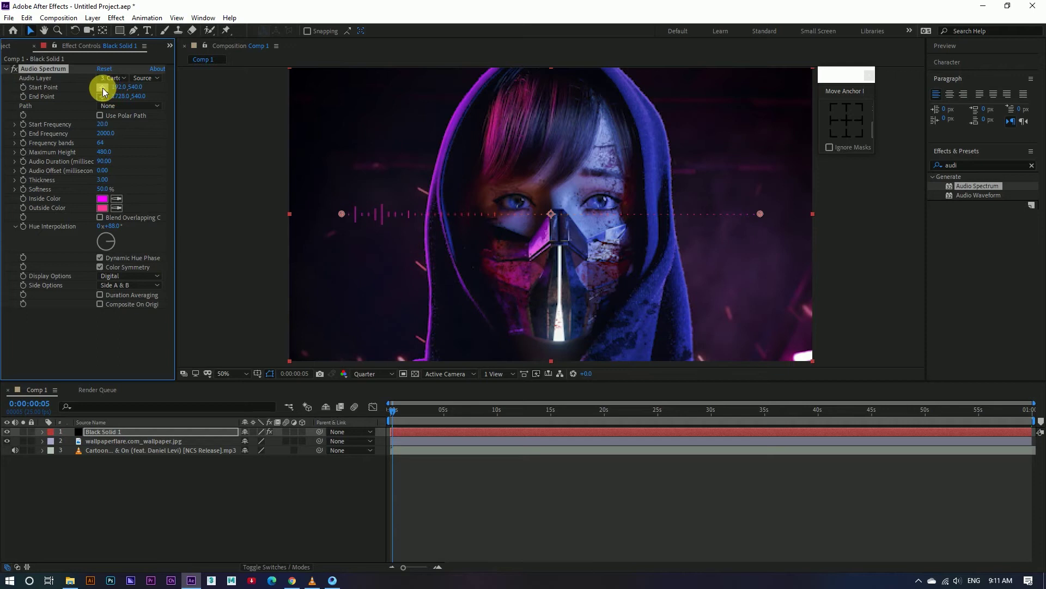
Move the Start Point to 185,975 and the End Point to 1728,975, then return to frame 0
left_click_drag(129, 87, 361, 106)
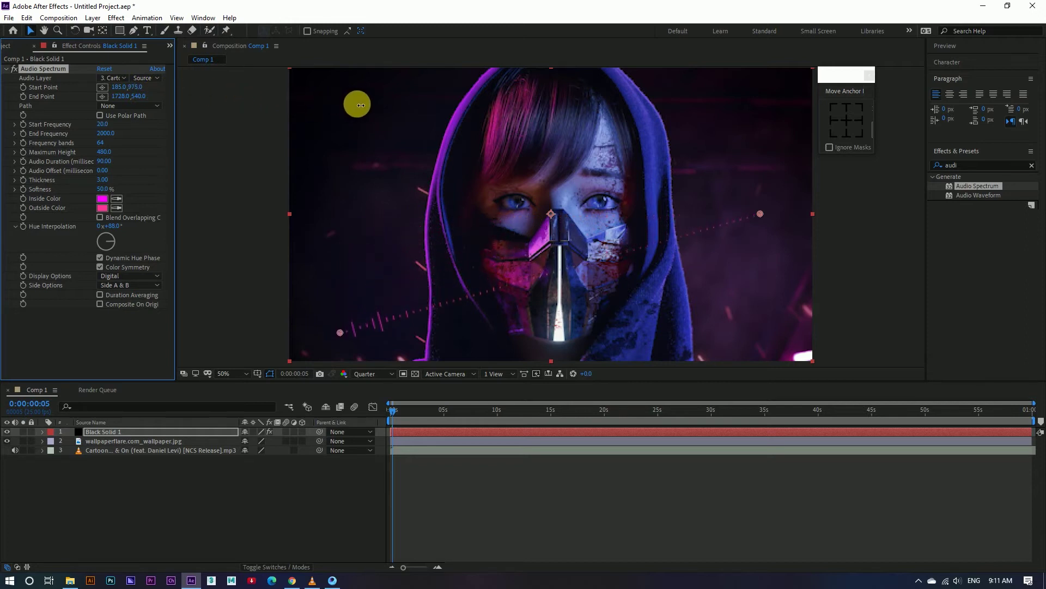
left_click_drag(143, 99, 163, 93)
left_click(136, 87)
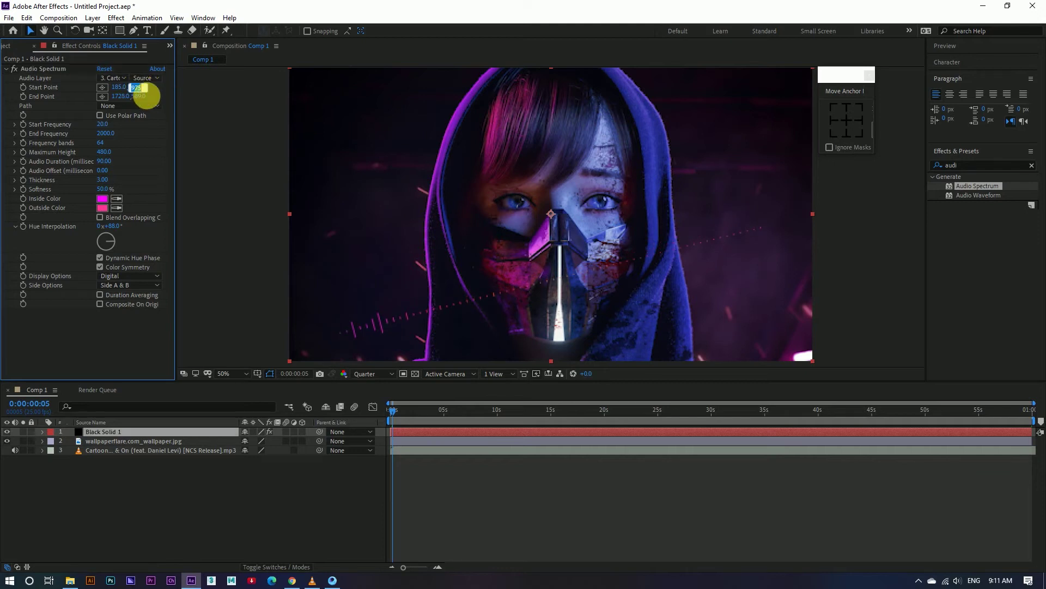
left_click(141, 97)
key("Return")
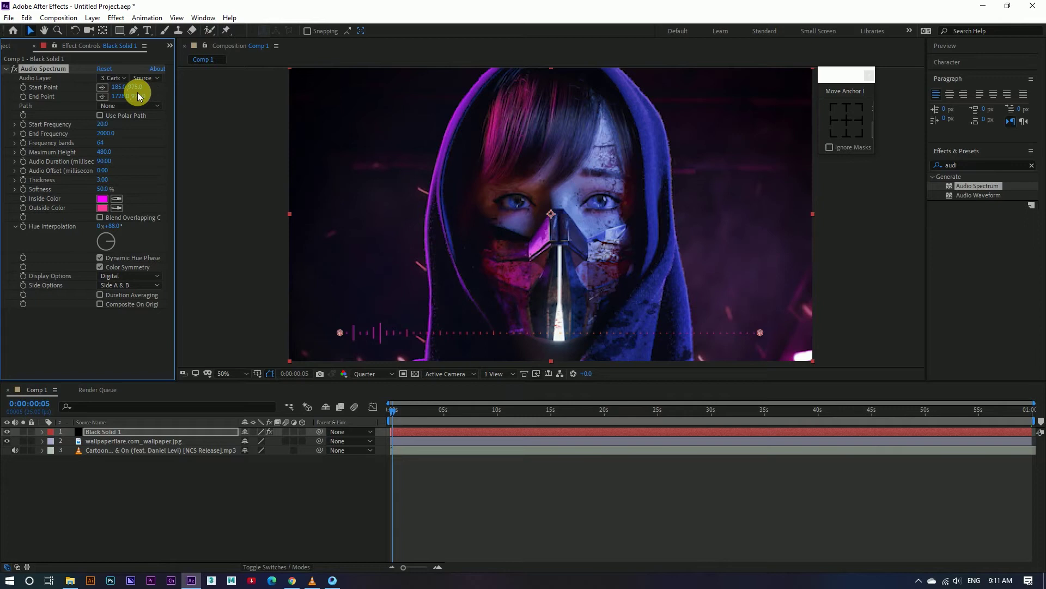
left_click(244, 505)
left_click_drag(395, 414, 384, 410)
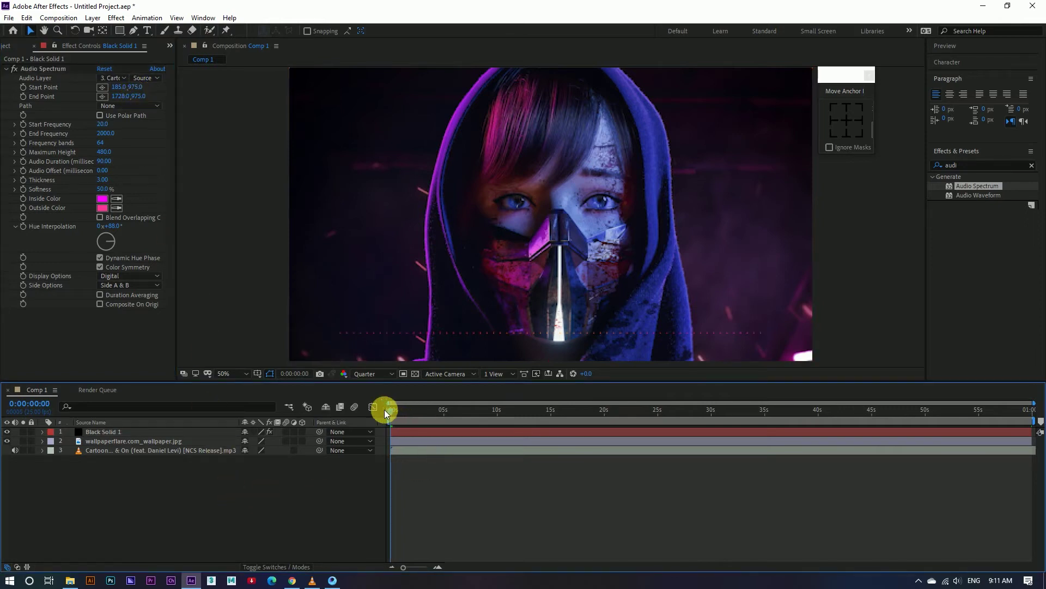
Preview the comp, then set Audio Spectrum Thickness to 7.30 and Softness to 81%
key("space")
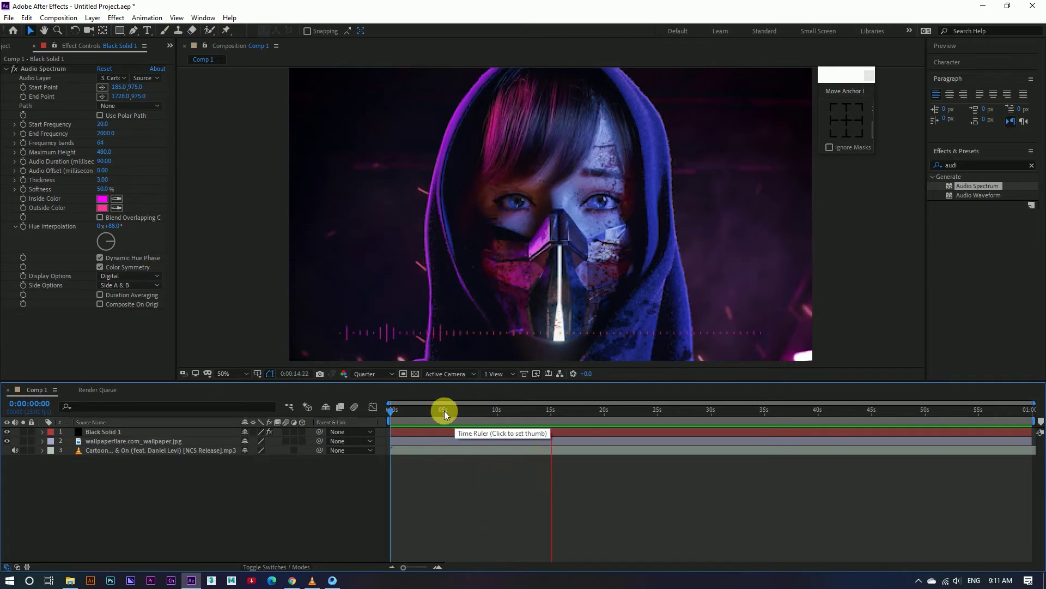
left_click_drag(439, 417, 385, 413)
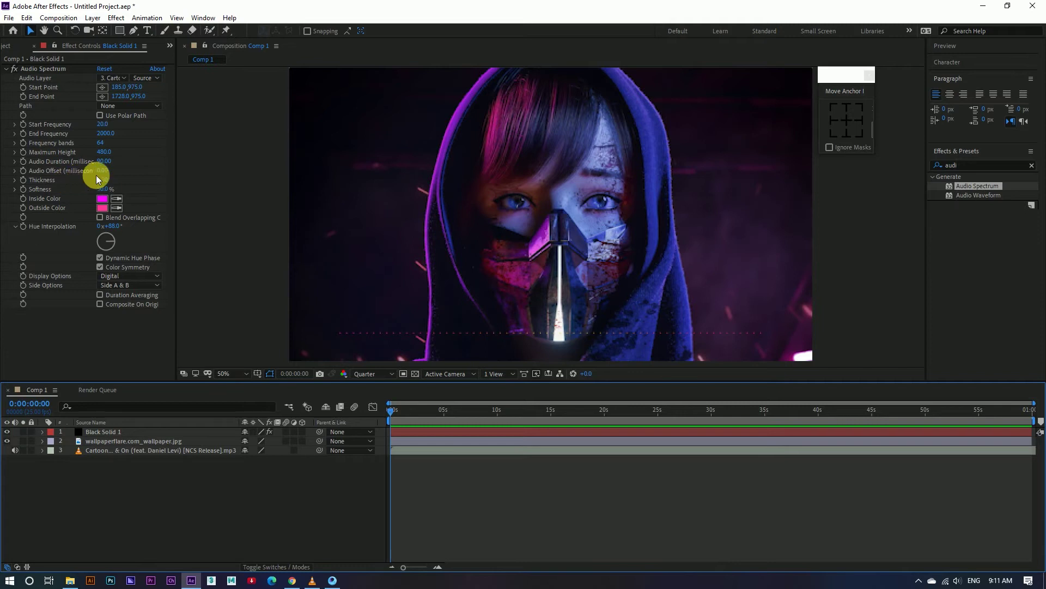
left_click_drag(103, 179, 127, 181)
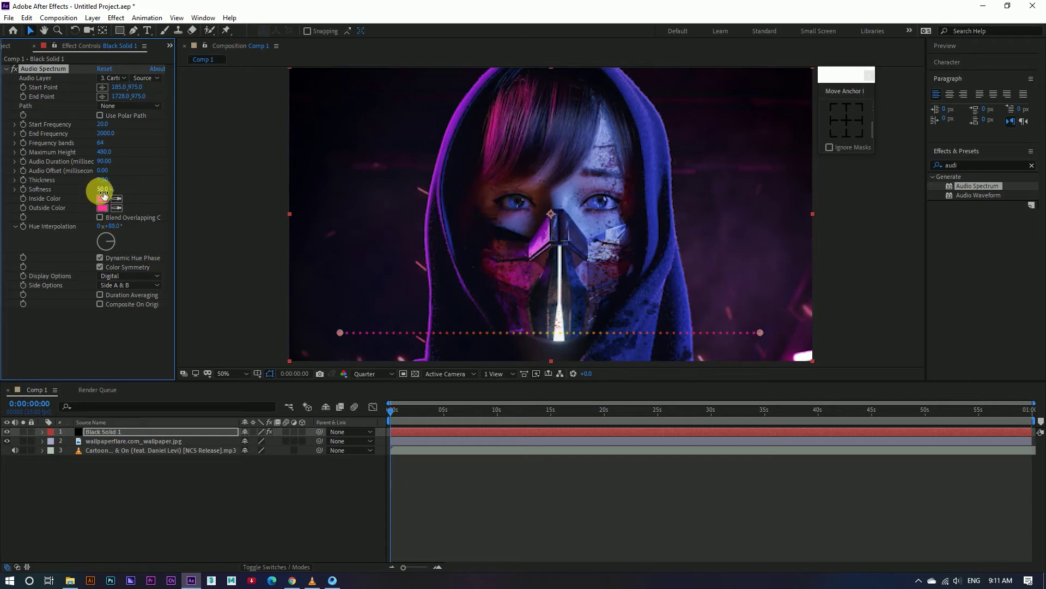
left_click_drag(106, 191, 118, 192)
left_click_drag(117, 191, 121, 191)
left_click(386, 409)
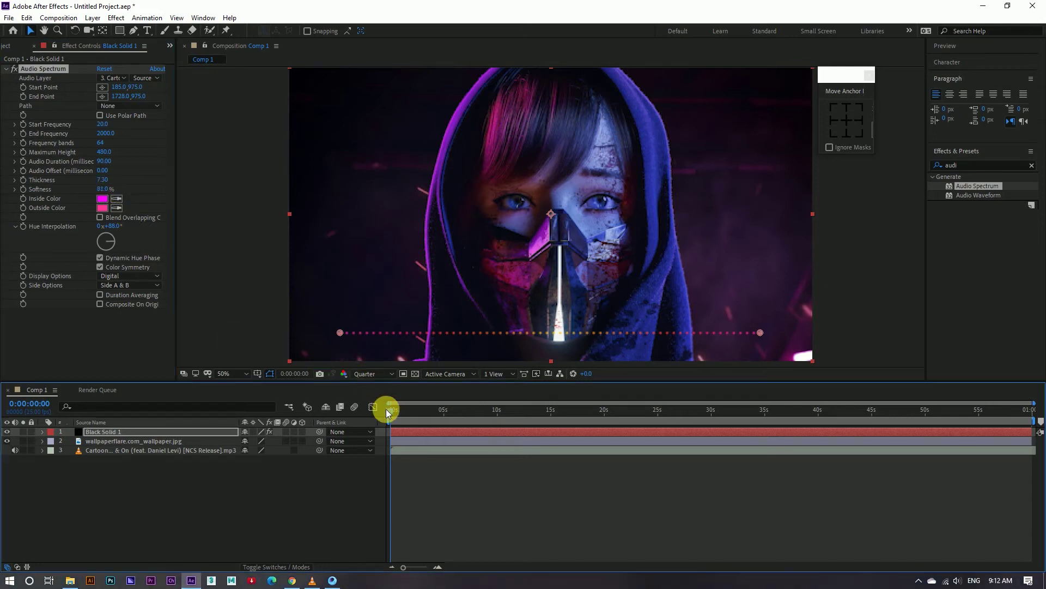
key("space")
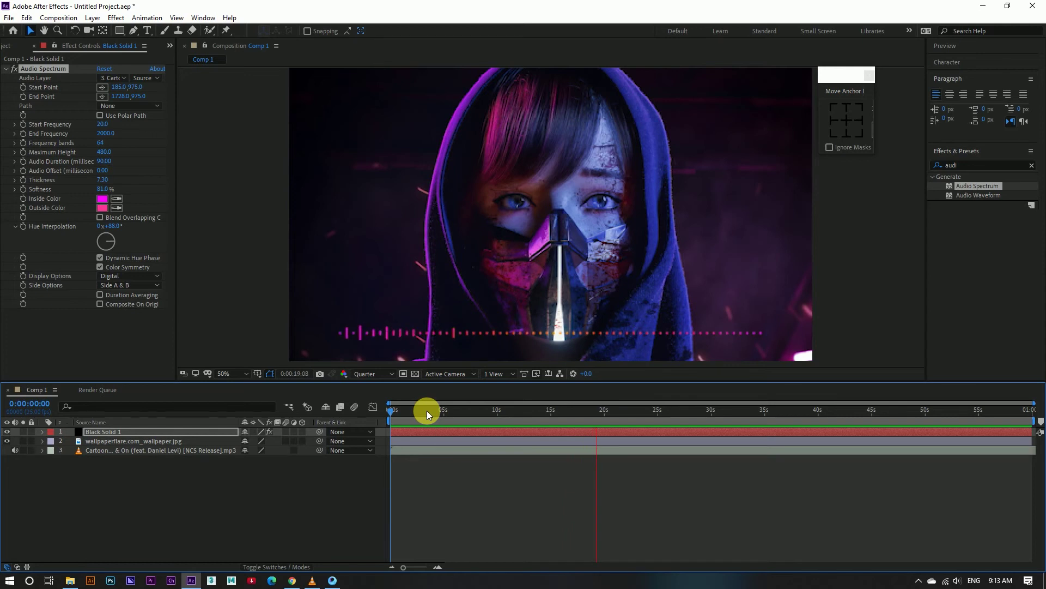
key("space")
left_click_drag(394, 410, 391, 410)
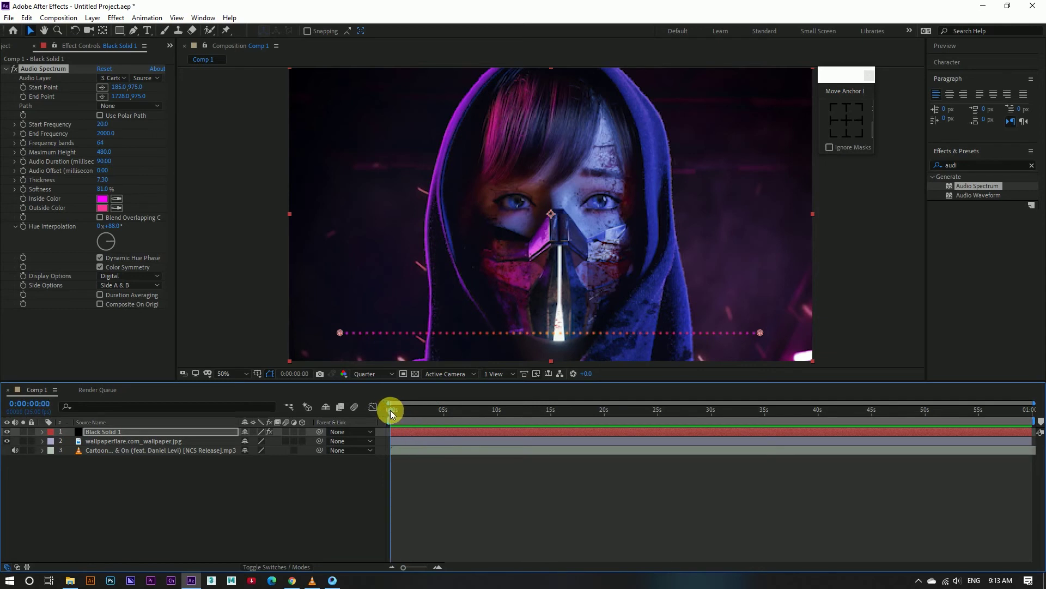
Keyframe Hue Interpolation: 23° at 5 s, about 75° at 20 s, higher at 28 and 34 s
left_click(24, 225)
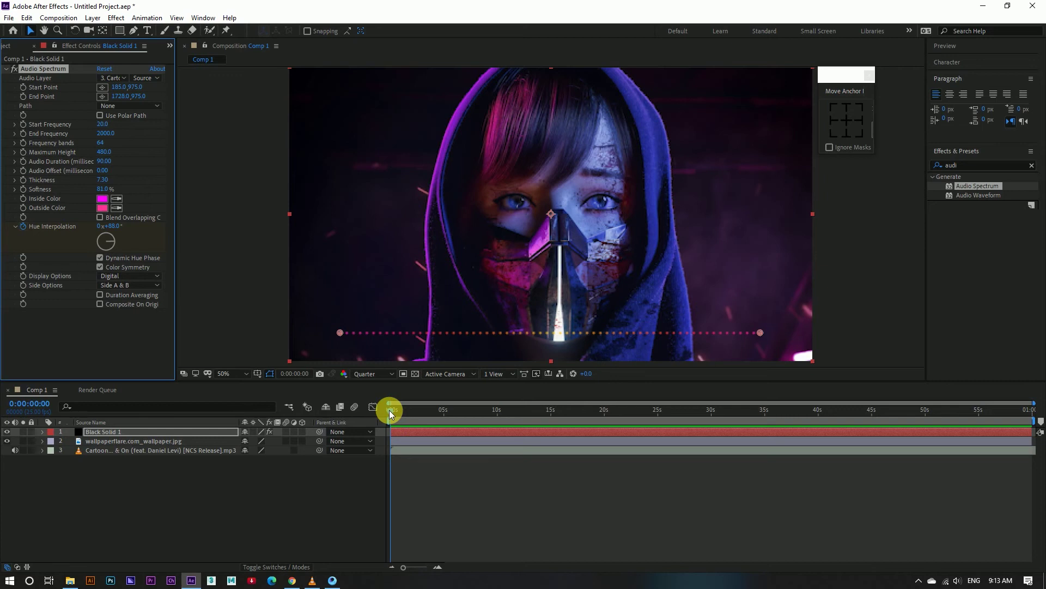
left_click_drag(390, 412, 497, 416)
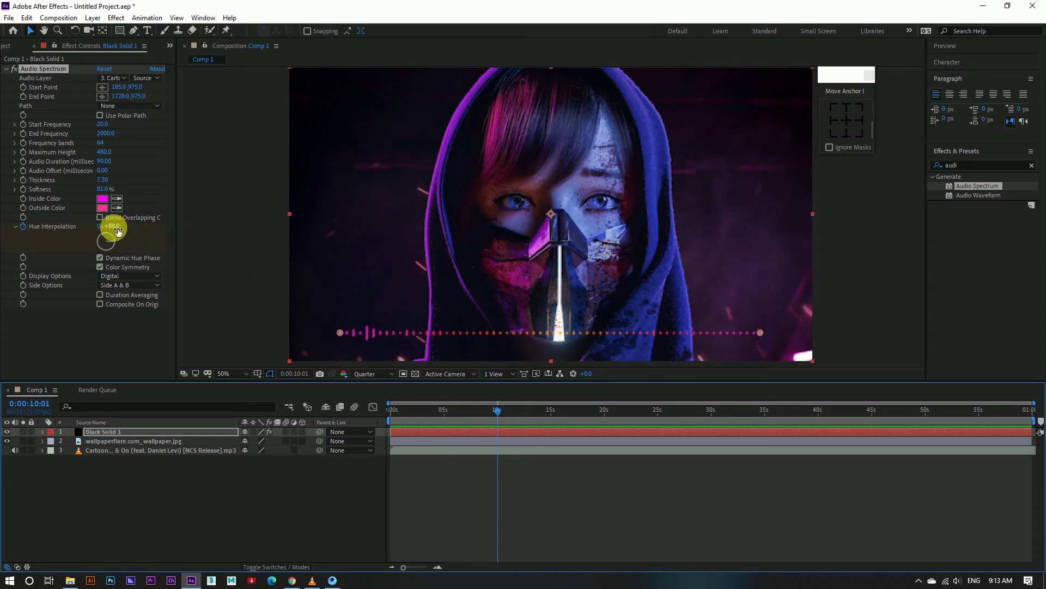
left_click_drag(116, 230, 78, 233)
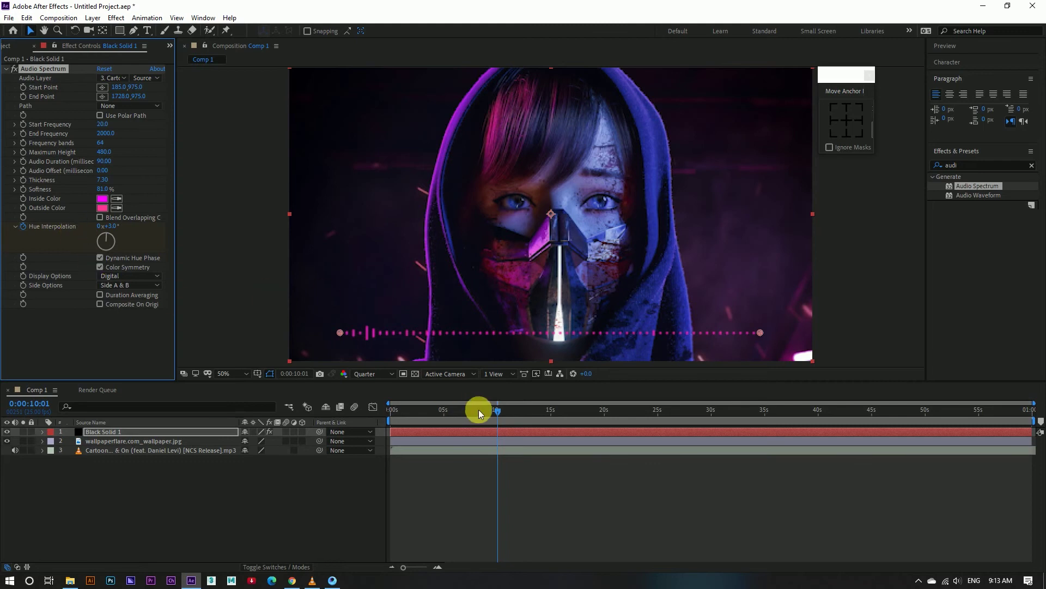
left_click_drag(497, 412, 551, 412)
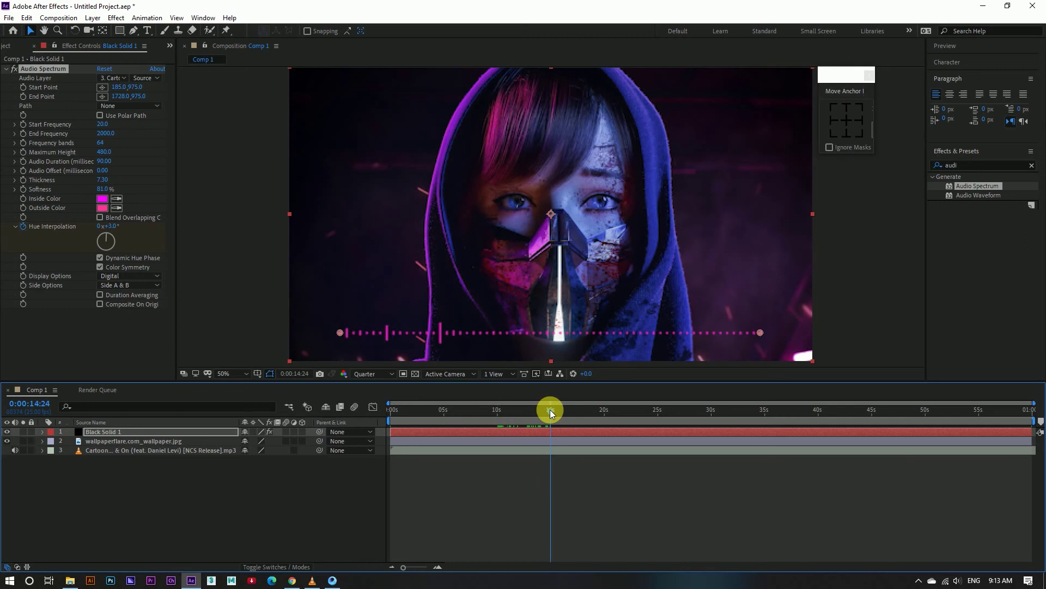
left_click_drag(550, 413, 604, 413)
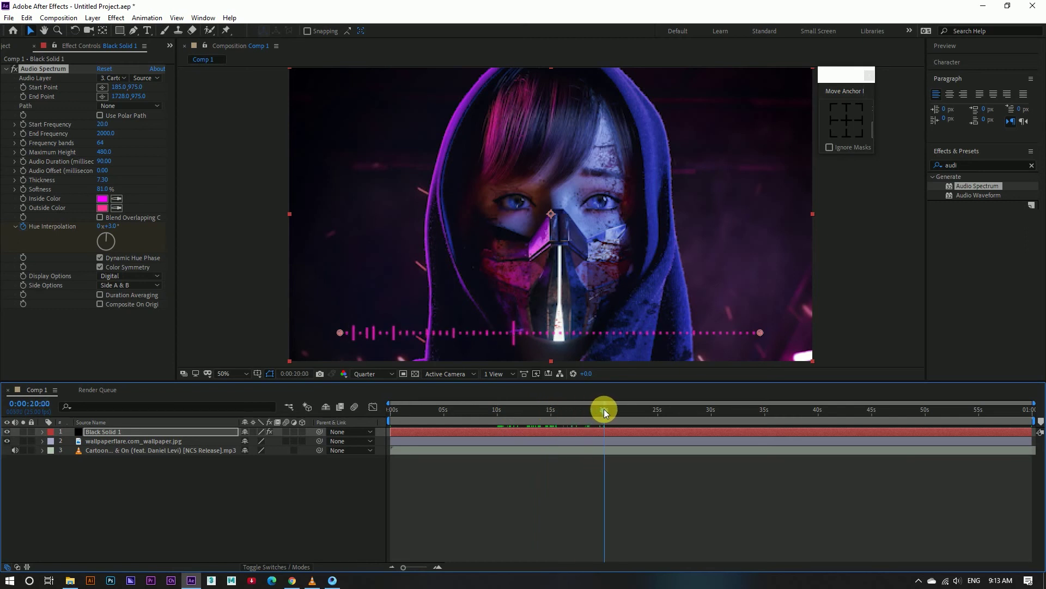
left_click(121, 227)
mouse_move(121, 228)
left_mouse_down()
mouse_move(165, 239)
mouse_move(133, 229)
left_mouse_up()
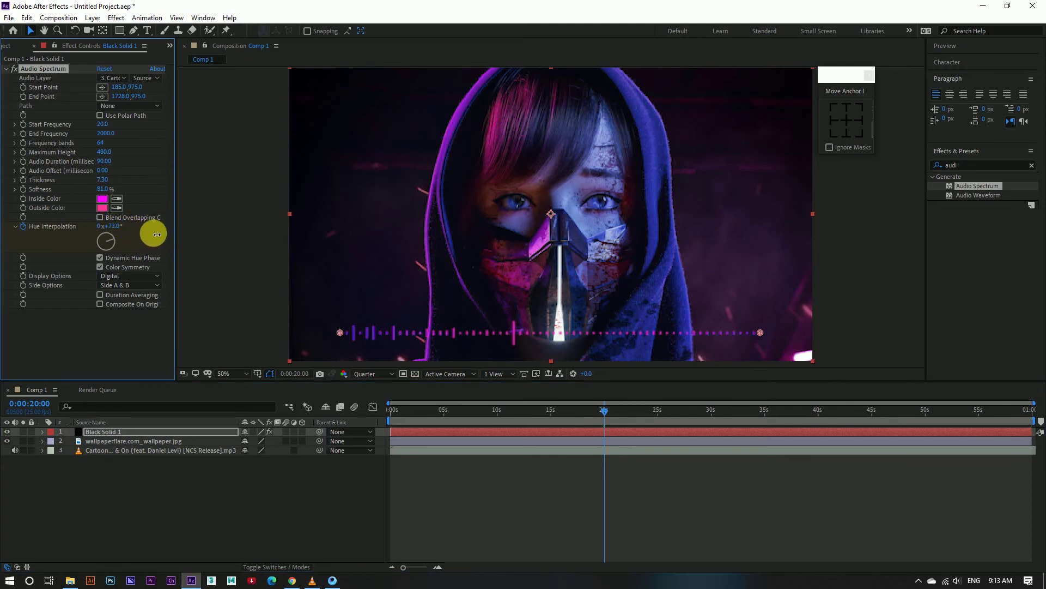
left_click_drag(604, 413, 711, 414)
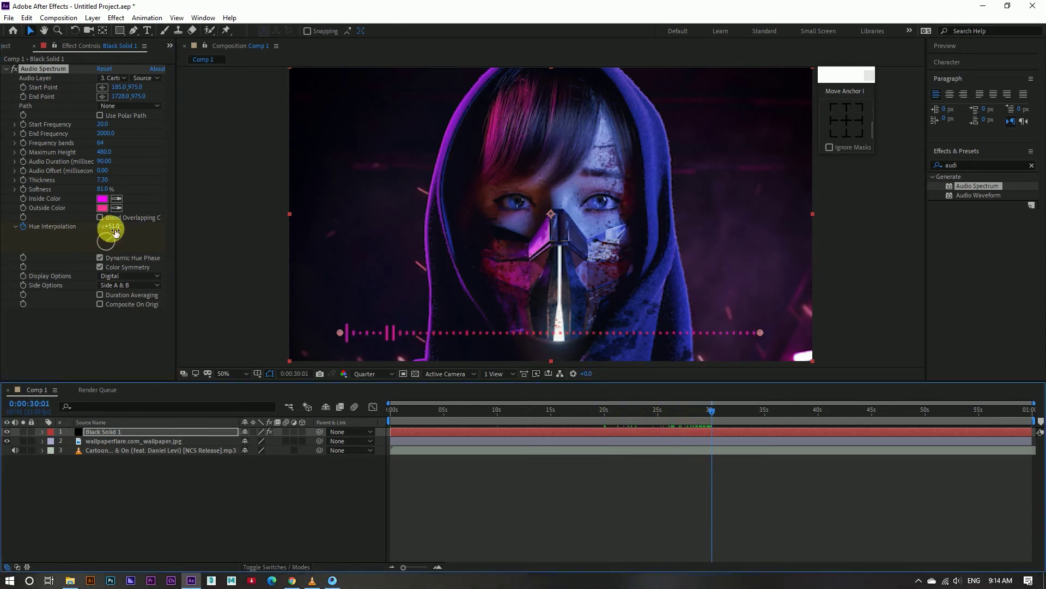
left_click_drag(115, 229, 126, 230)
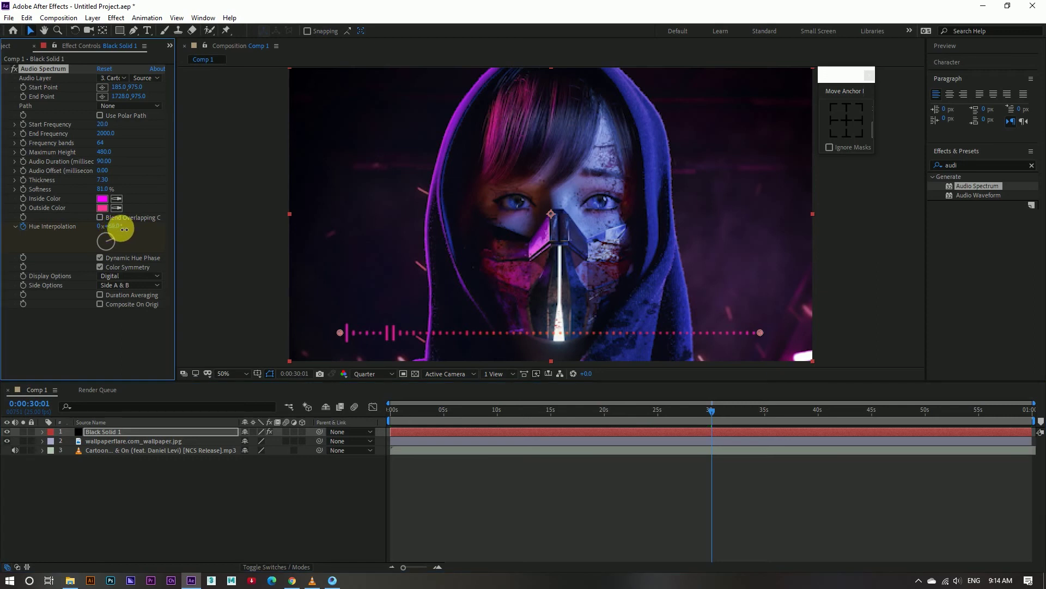
left_click_drag(712, 414, 763, 411)
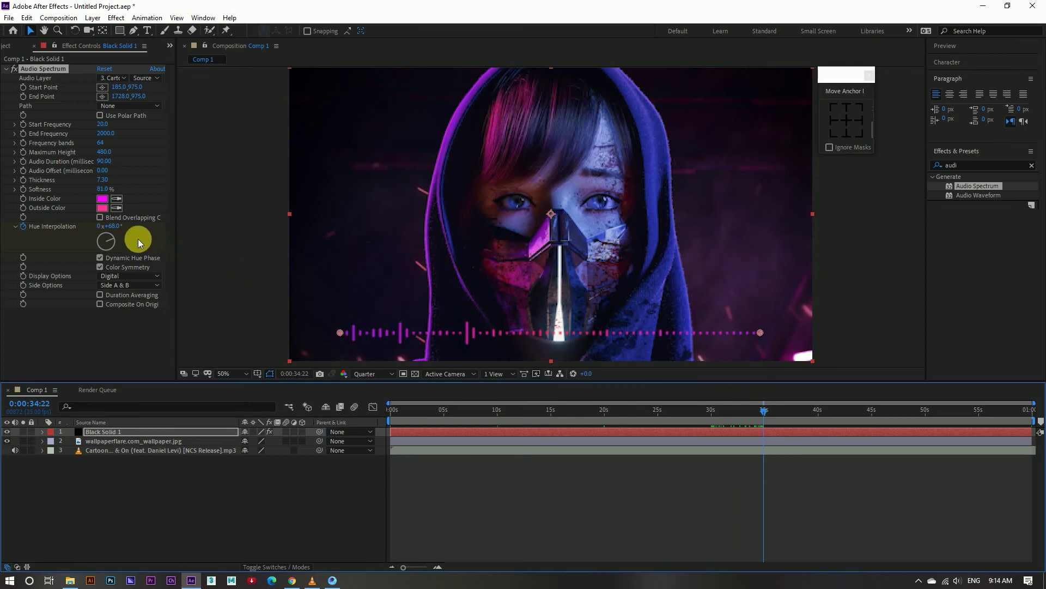
left_click_drag(117, 226, 141, 228)
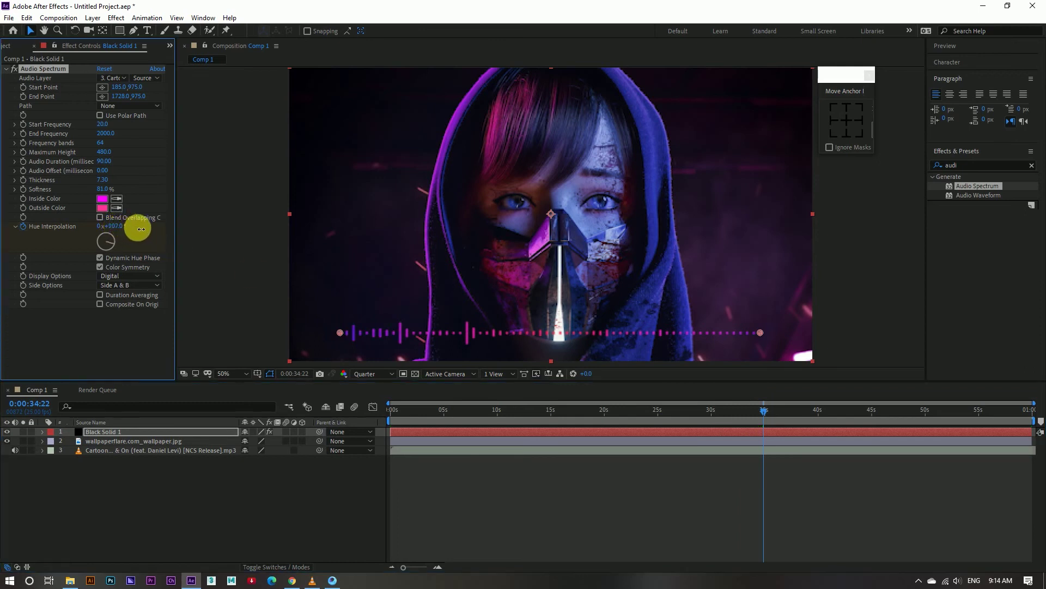
Add hue keyframes at 38 s (151°), 42 s, 44 s (243°) and 48 s (about 286°)
left_click(766, 412)
left_click_drag(767, 413, 801, 411)
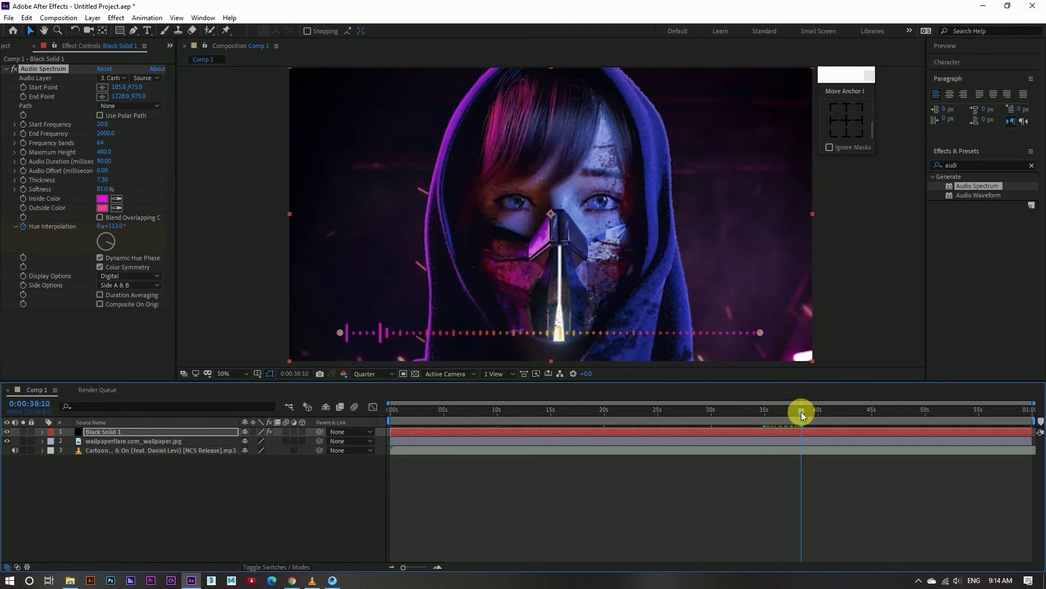
left_click_drag(112, 227, 142, 230)
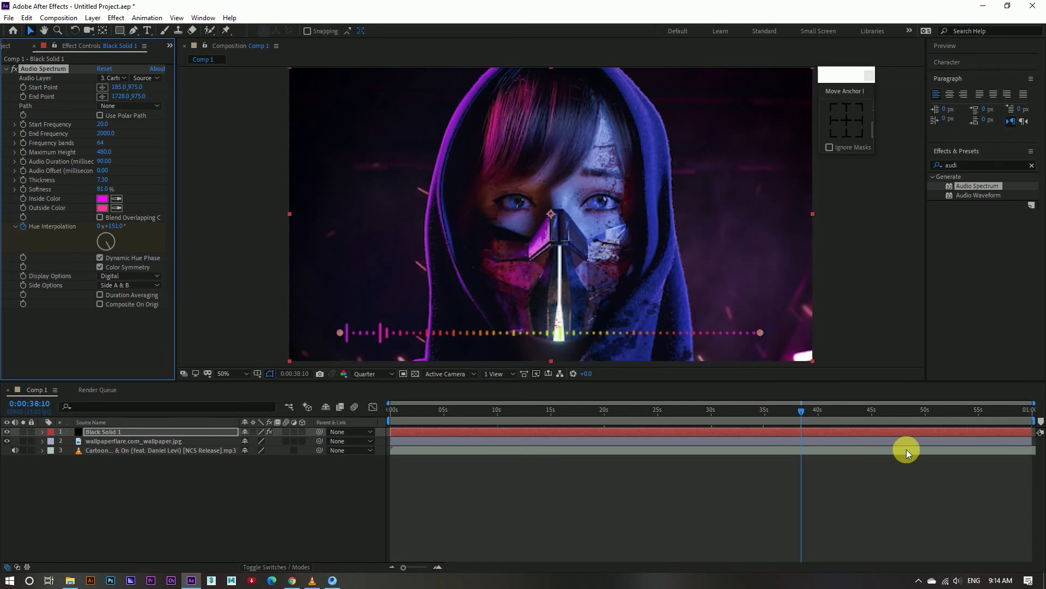
left_click_drag(801, 411, 839, 420)
left_click_drag(109, 227, 143, 229)
left_click_drag(846, 411, 881, 414)
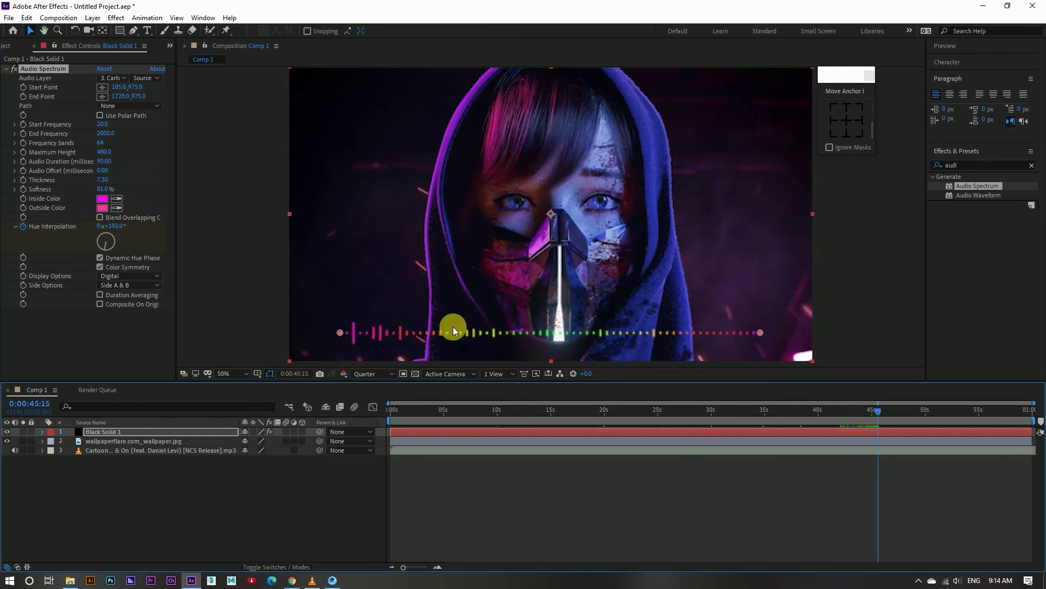
left_click_drag(112, 227, 145, 230)
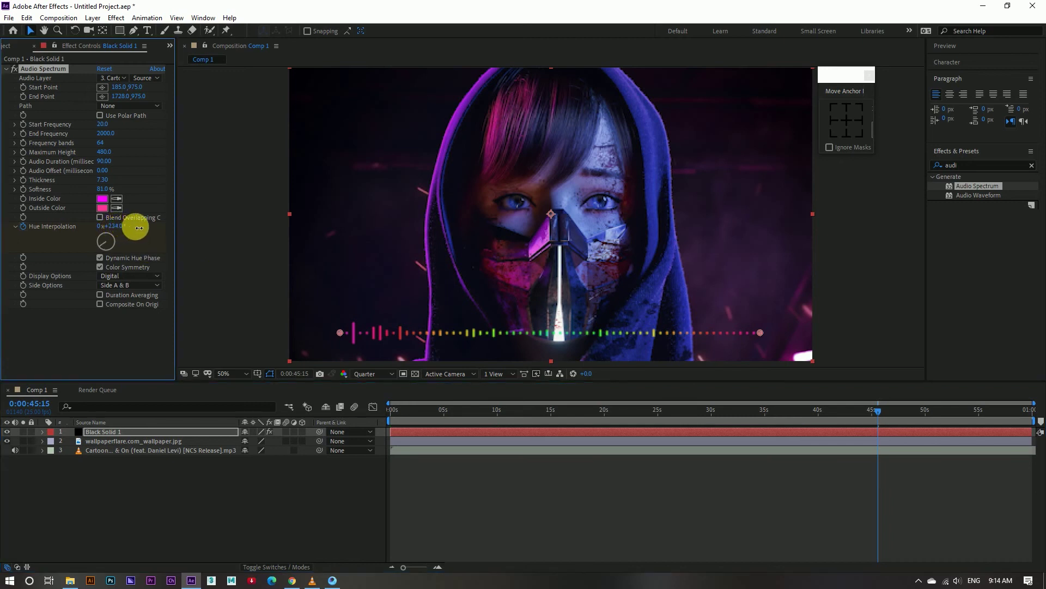
left_click_drag(876, 413, 912, 415)
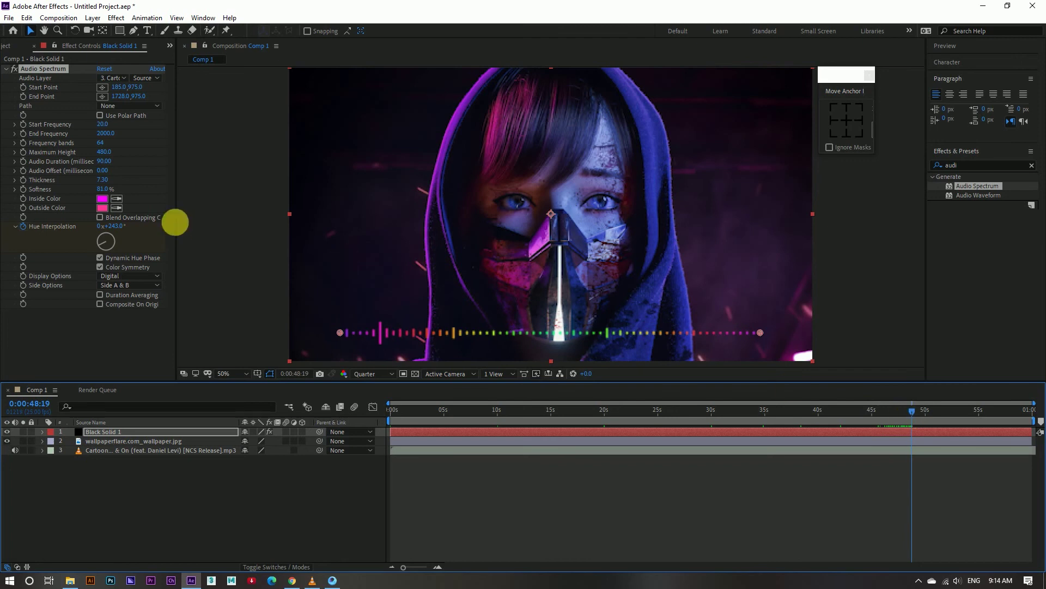
left_click_drag(113, 226, 146, 230)
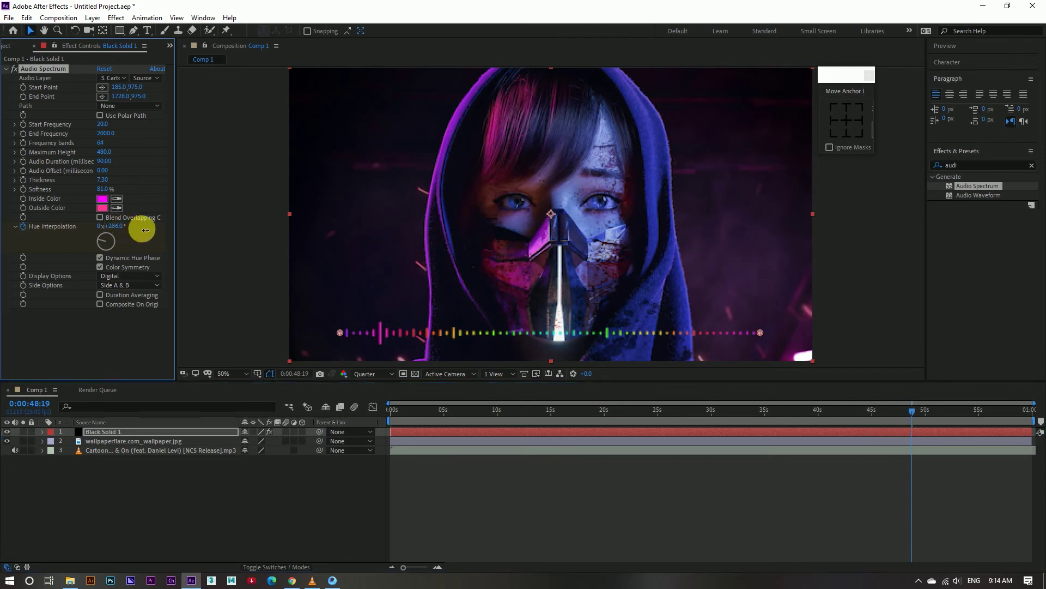
Raise the hue past 300° at 52 s and set a full 360° keyframe near the end
left_click_drag(922, 418, 956, 417)
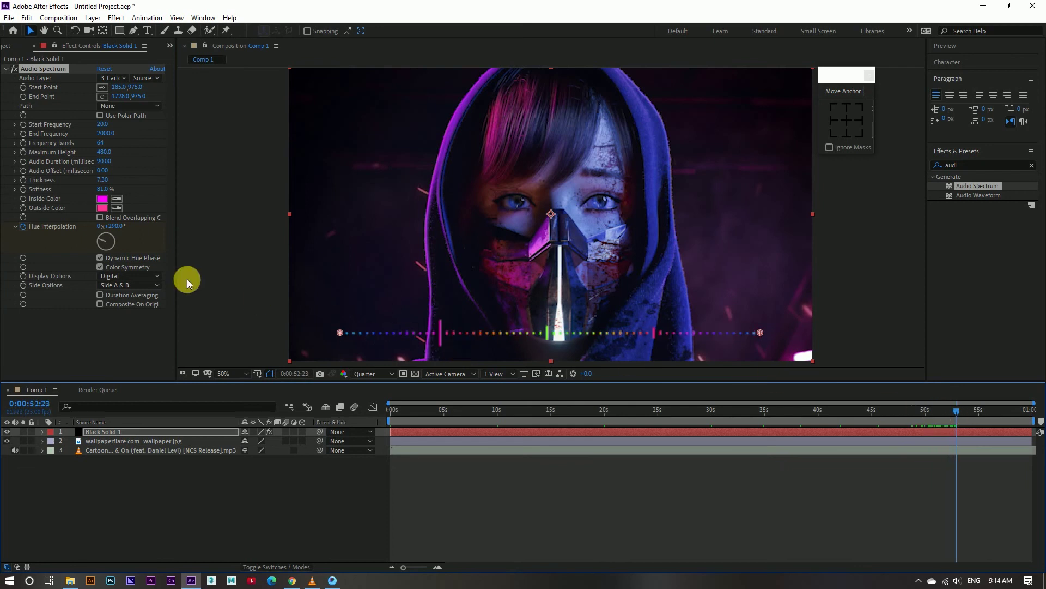
left_click_drag(110, 226, 138, 230)
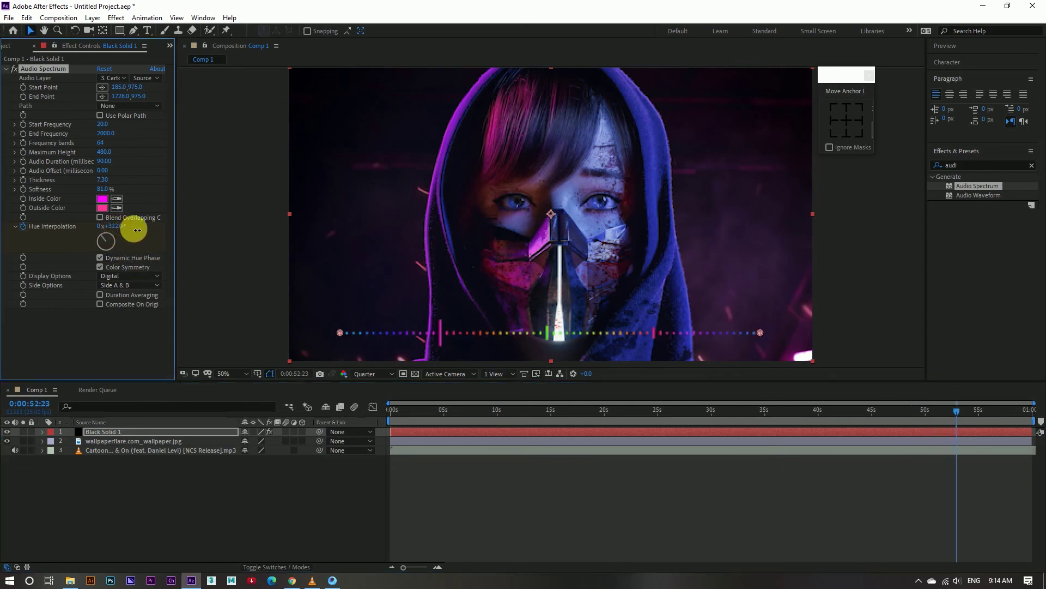
left_click_drag(960, 410, 1027, 418)
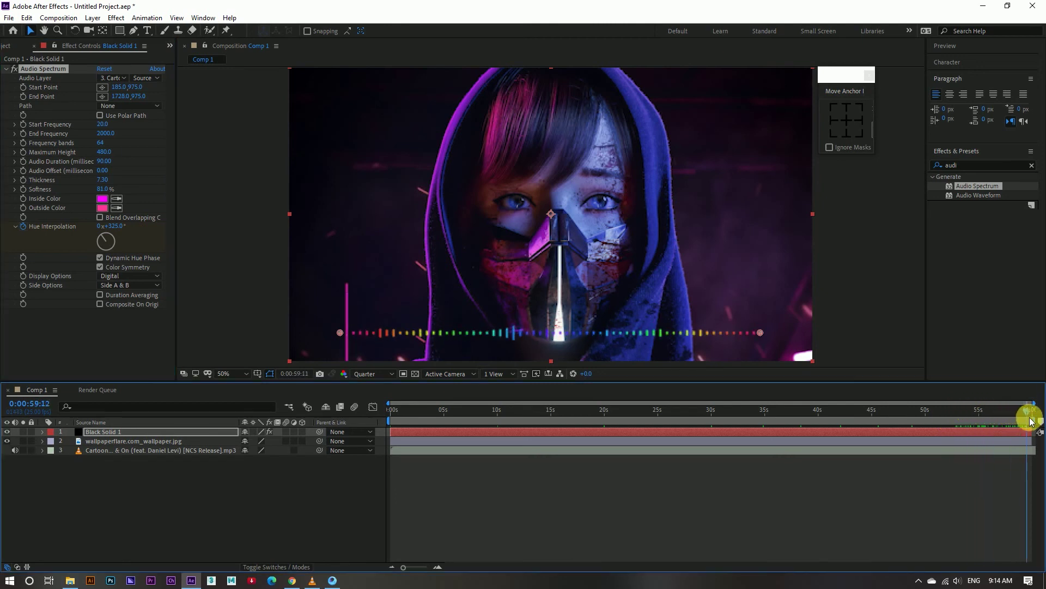
left_click_drag(116, 226, 140, 230)
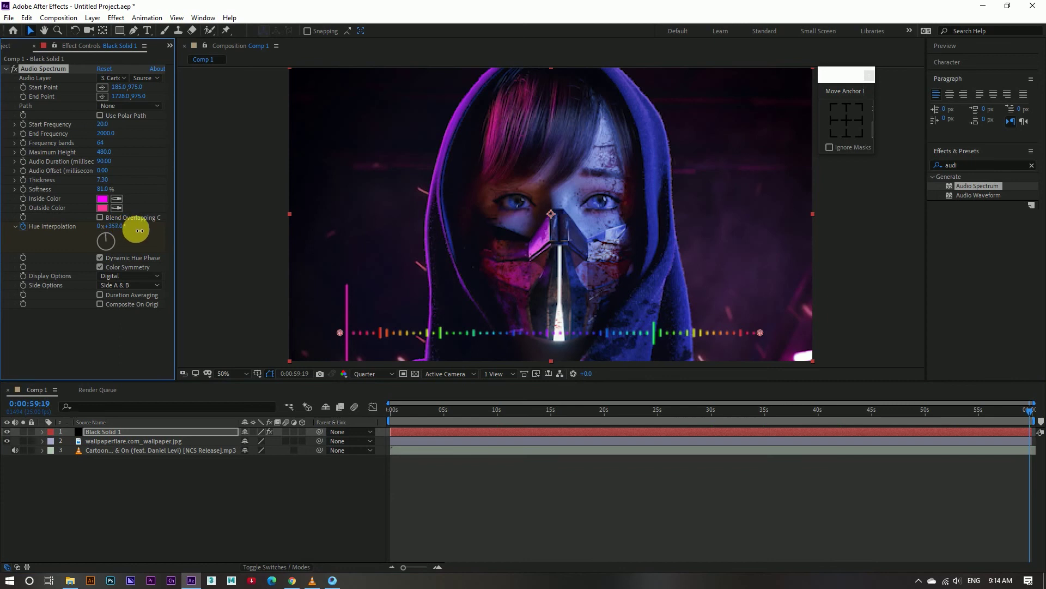
left_click(117, 227)
type("360")
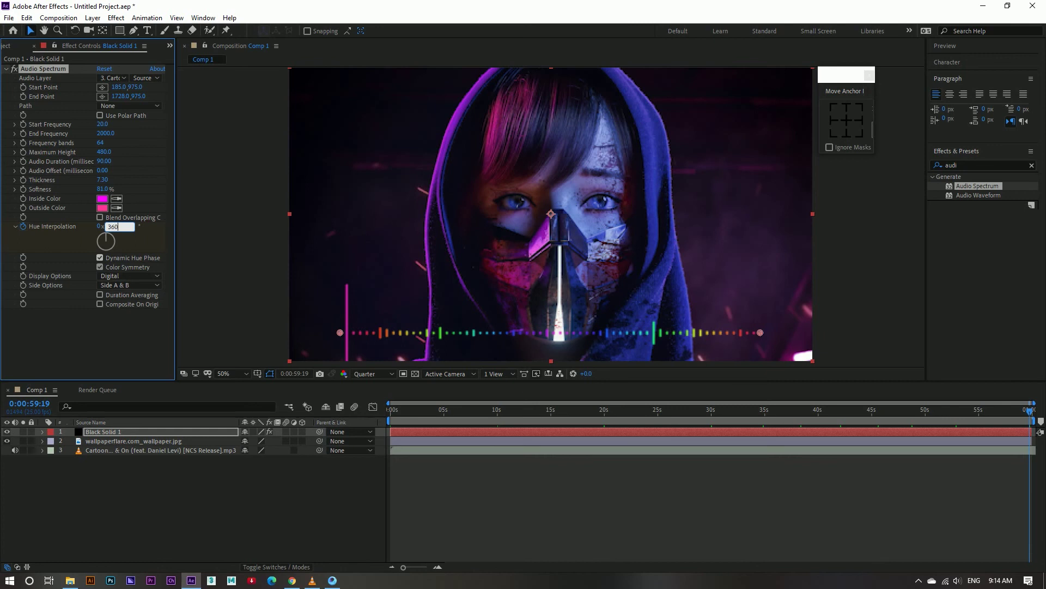
left_click(139, 257)
Rewind to 0:00:00:00 and play Comp 1 to watch the spectrum's hue shift
left_click_drag(414, 411, 391, 409)
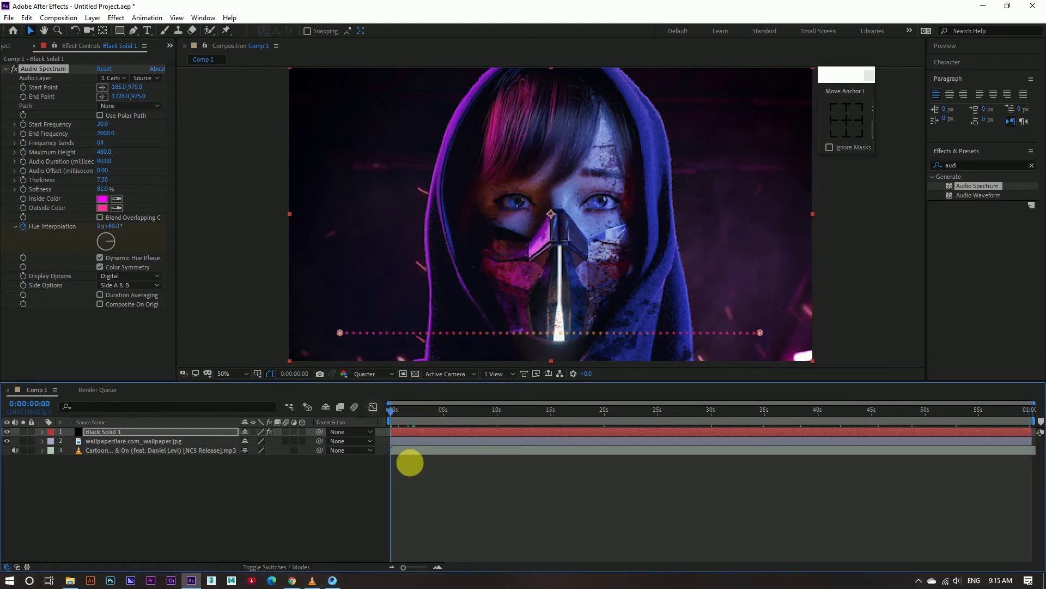
key("space")
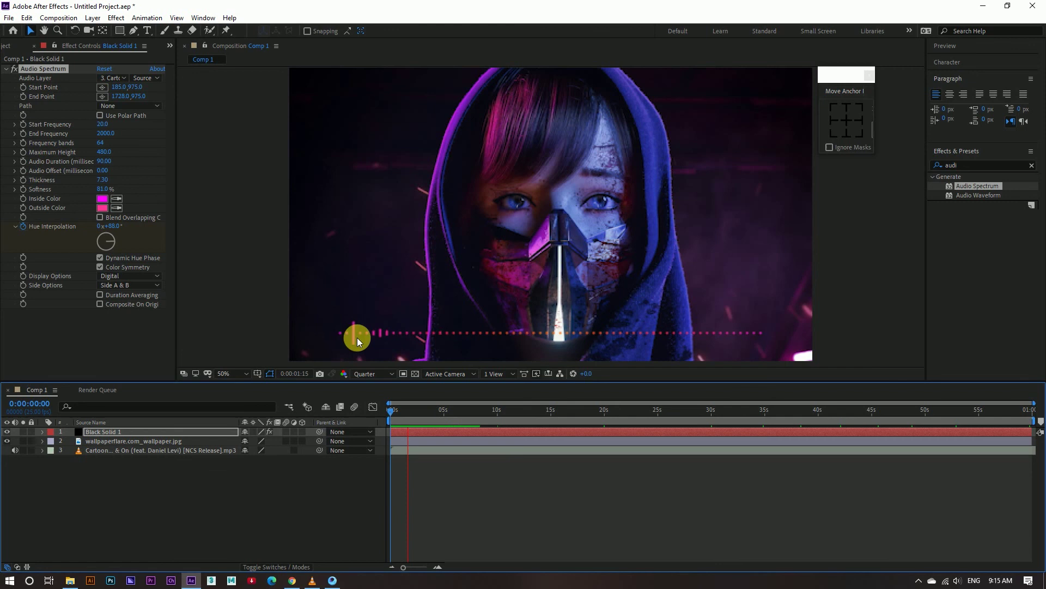